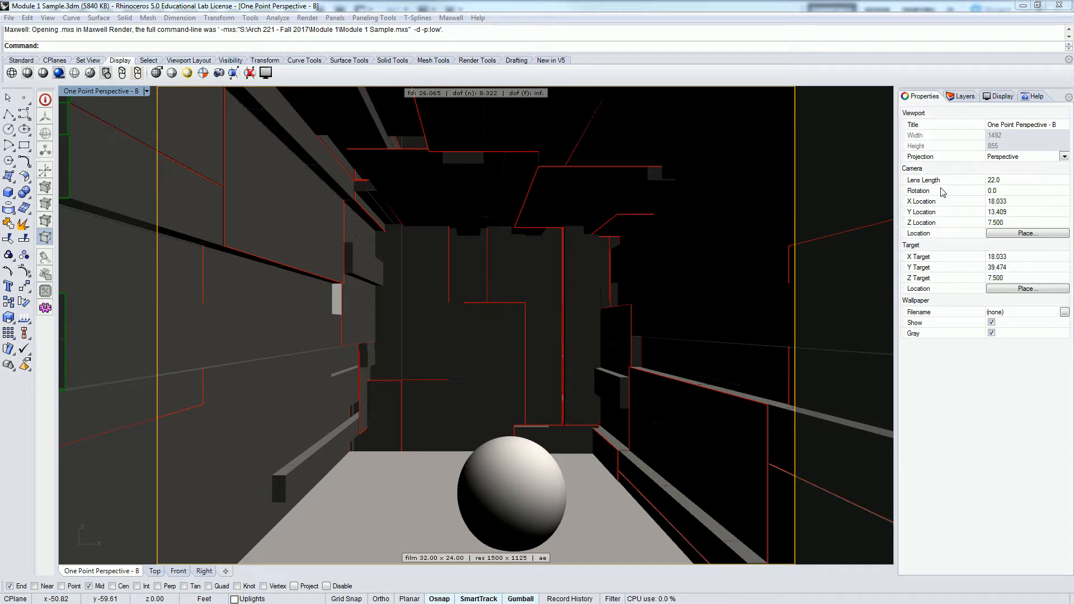
# Step: Create a layer named Interior Spot below the Downlights layer
pyautogui.click(961, 98)
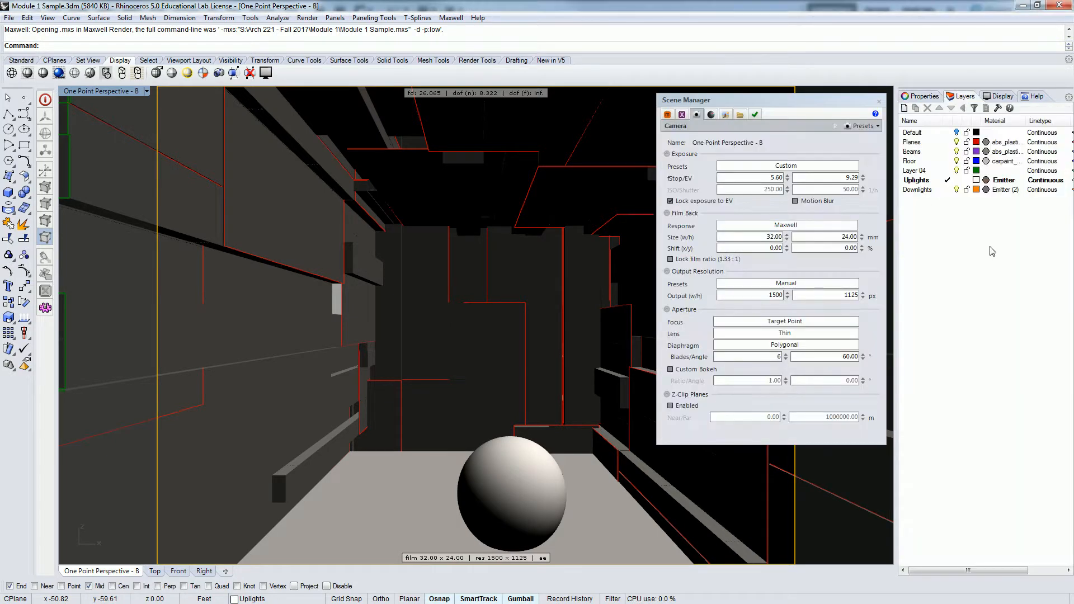
pyautogui.rightClick(915, 204)
pyautogui.click(941, 214)
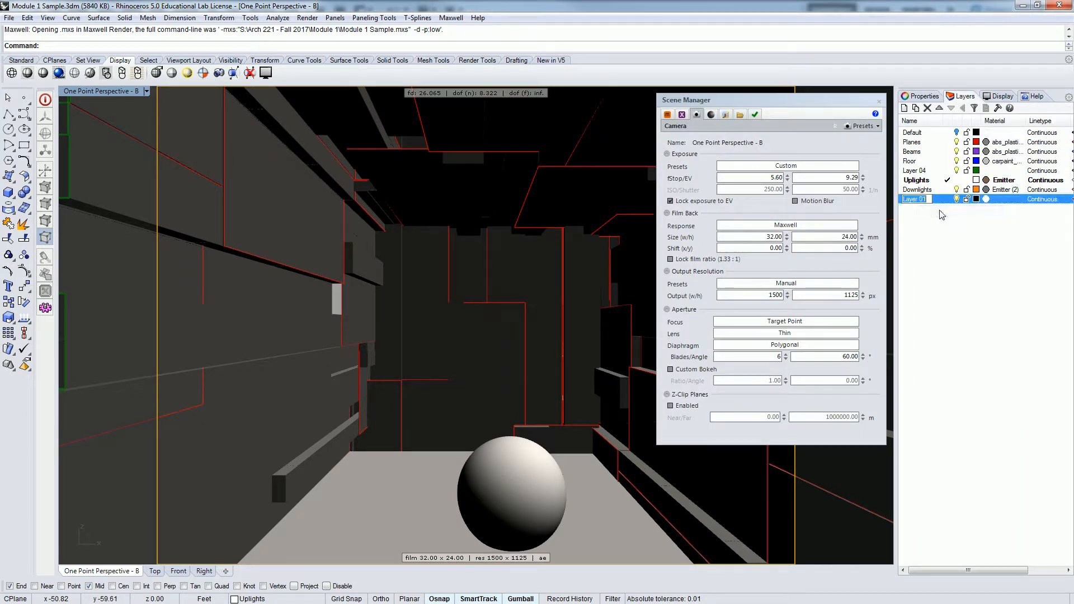
pyautogui.write('Interior Spot')
pyautogui.click(955, 237)
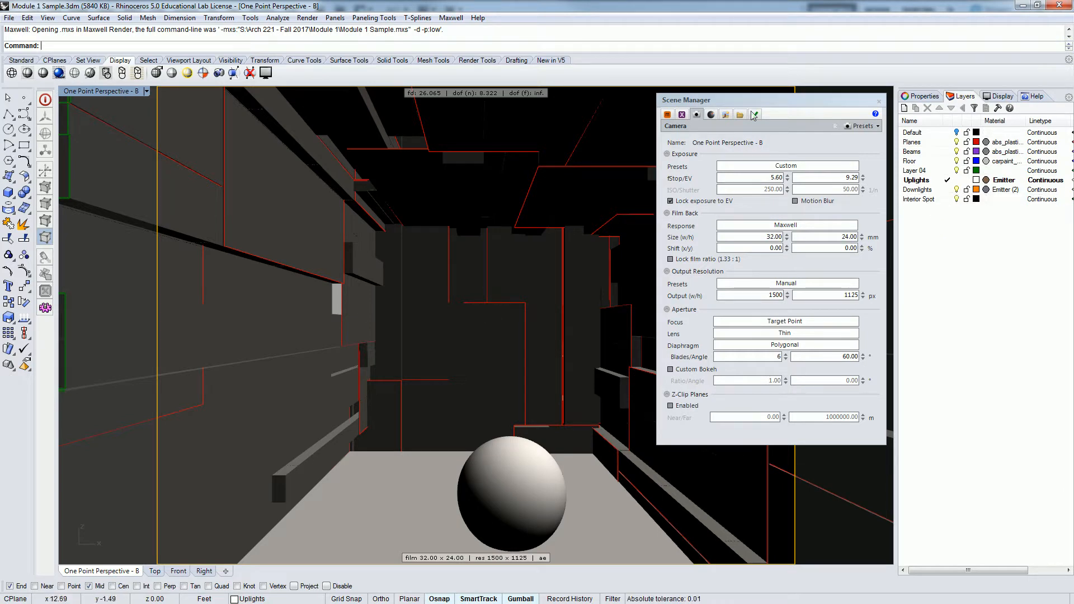
# Step: Close the Scene Manager, set the perspective viewport to Shaded display and clear the object selection
pyautogui.moveTo(818, 103); pyautogui.dragTo(845, 149)
pyautogui.click(905, 147)
pyautogui.click(577, 327)
pyautogui.moveTo(589, 348); pyautogui.dragTo(561, 431, button='right')
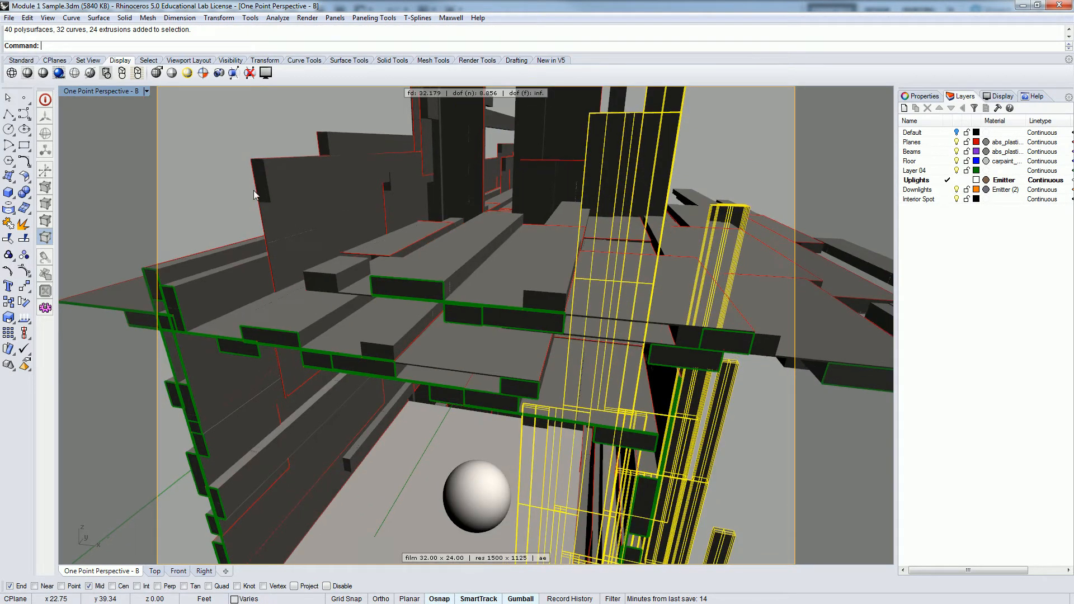
pyautogui.keyDown('shift'); pyautogui.moveTo(289, 228); pyautogui.dragTo(313, 120, button='right'); pyautogui.keyUp('shift')
pyautogui.click(28, 73)
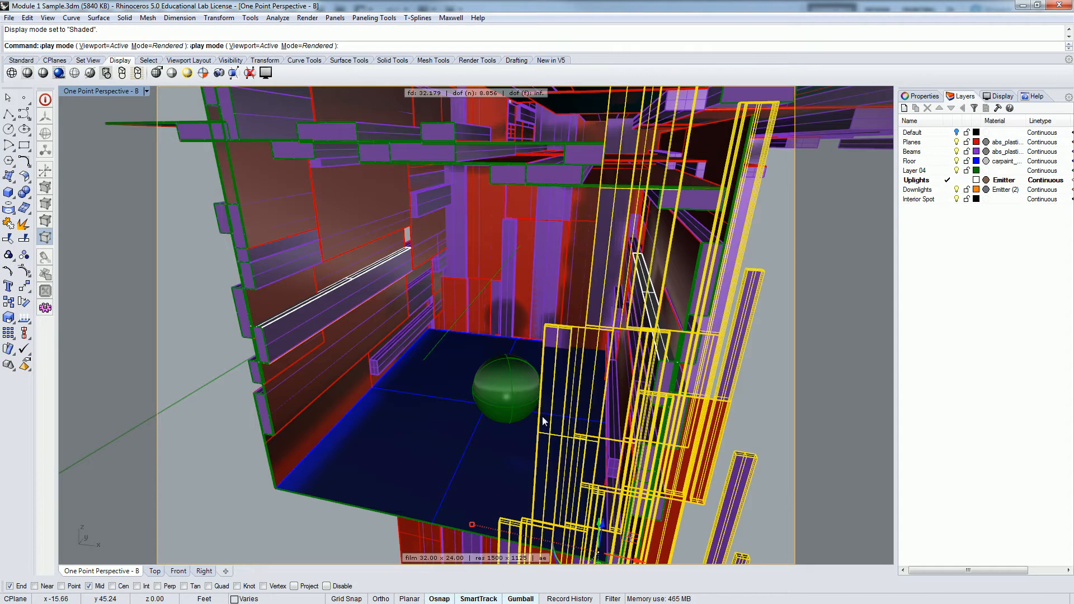
pyautogui.click(786, 361)
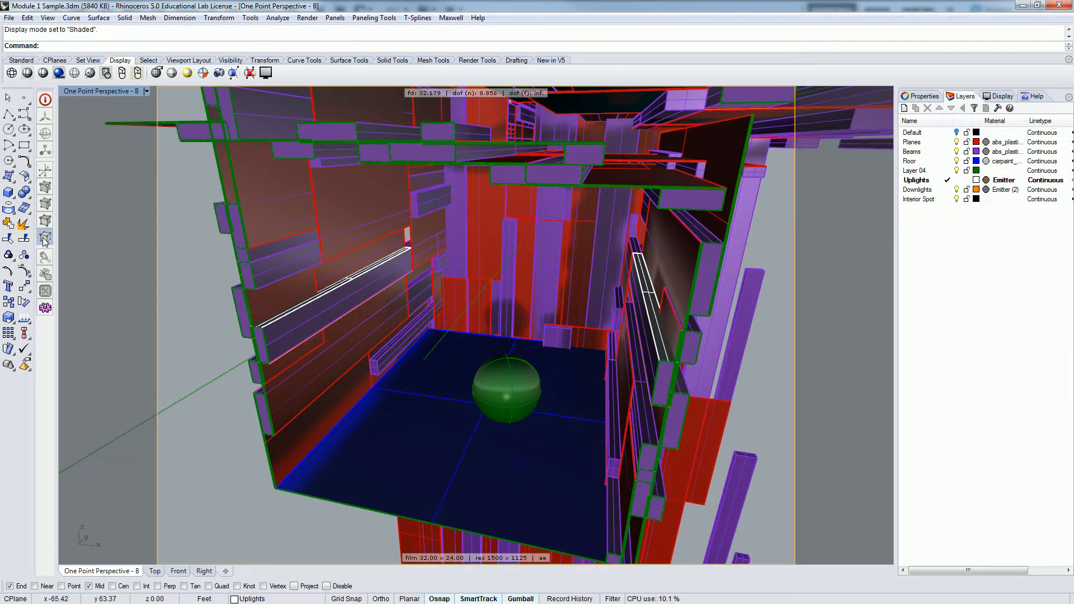
pyautogui.click(8, 176)
pyautogui.click(432, 431)
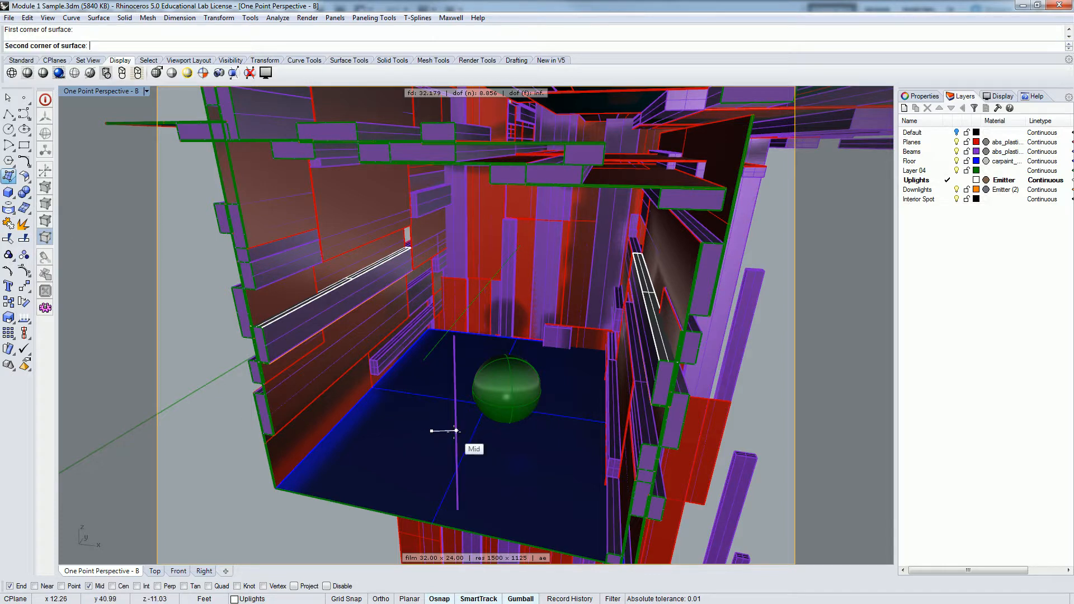
pyautogui.click(418, 458)
pyautogui.press('Escape')
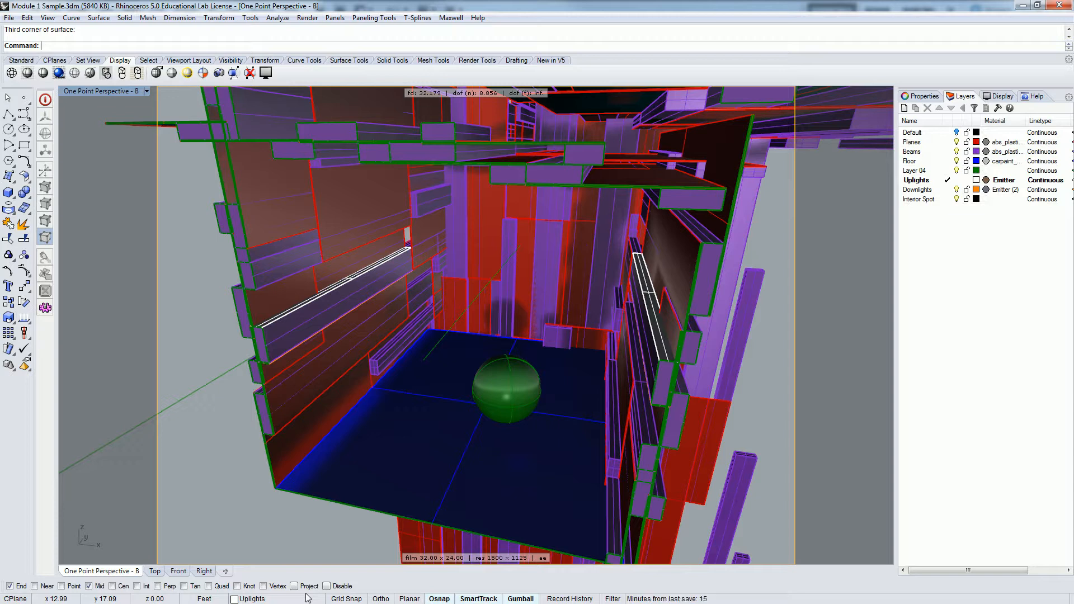
# Step: Try to draw a four-corner surface on the floor in front of the sphere
pyautogui.moveTo(375, 503); pyautogui.dragTo(354, 465, button='right')
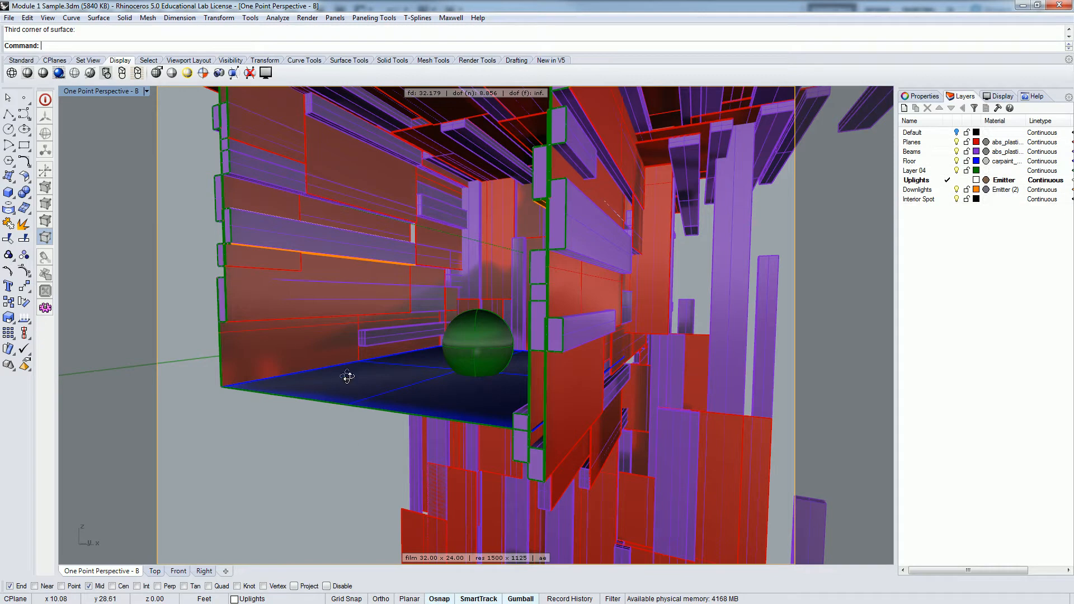
pyautogui.moveTo(347, 377); pyautogui.dragTo(340, 505, button='right')
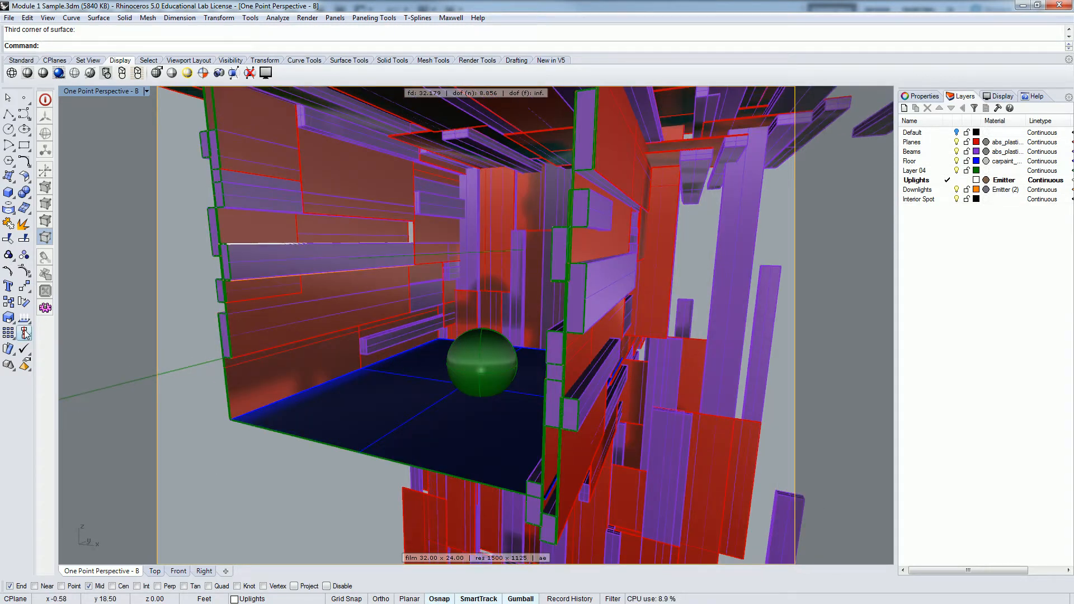
pyautogui.click(9, 239)
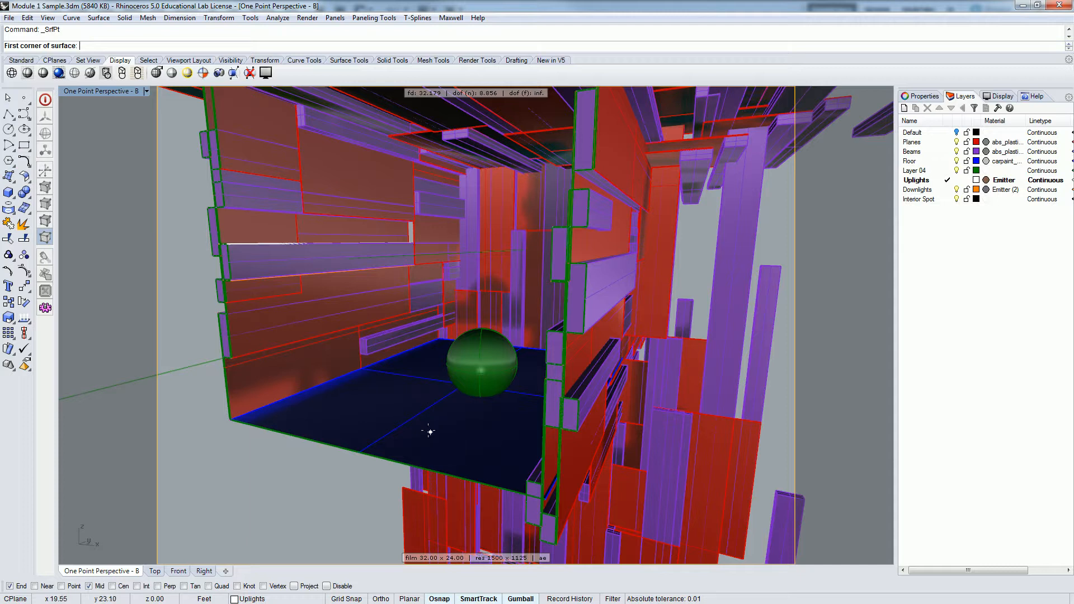
pyautogui.moveTo(470, 424); pyautogui.dragTo(521, 445, button='right')
pyautogui.click(522, 444)
pyautogui.click(405, 420)
pyautogui.click(397, 461)
pyautogui.click(516, 465)
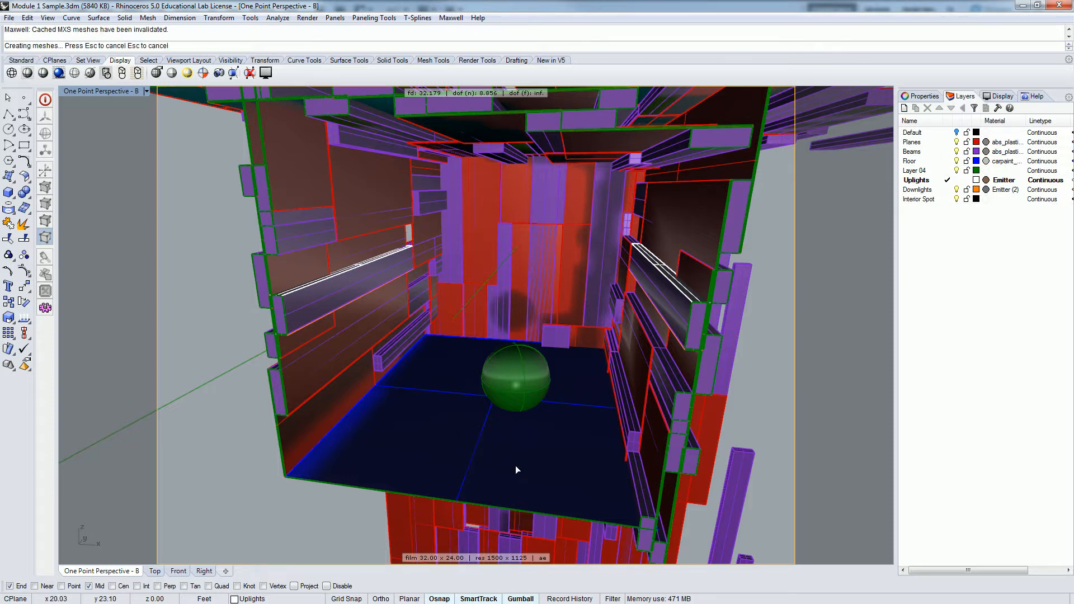
# Step: Delete the warped surface hanging below the floor and enable the Project option for object snaps
pyautogui.moveTo(542, 420); pyautogui.dragTo(539, 415, button='right')
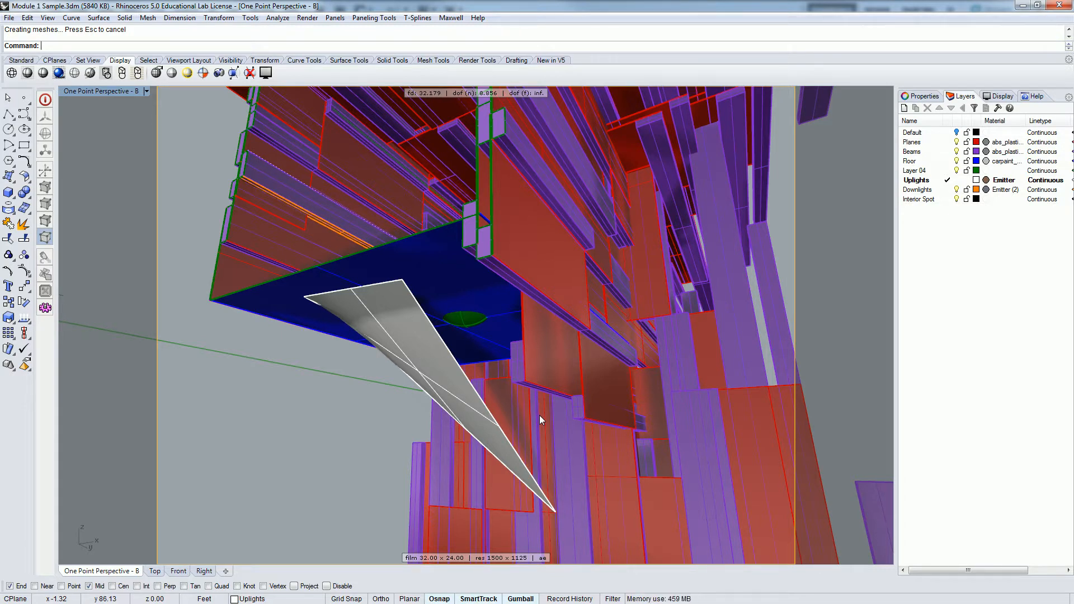
pyautogui.click(409, 382)
pyautogui.press('Delete')
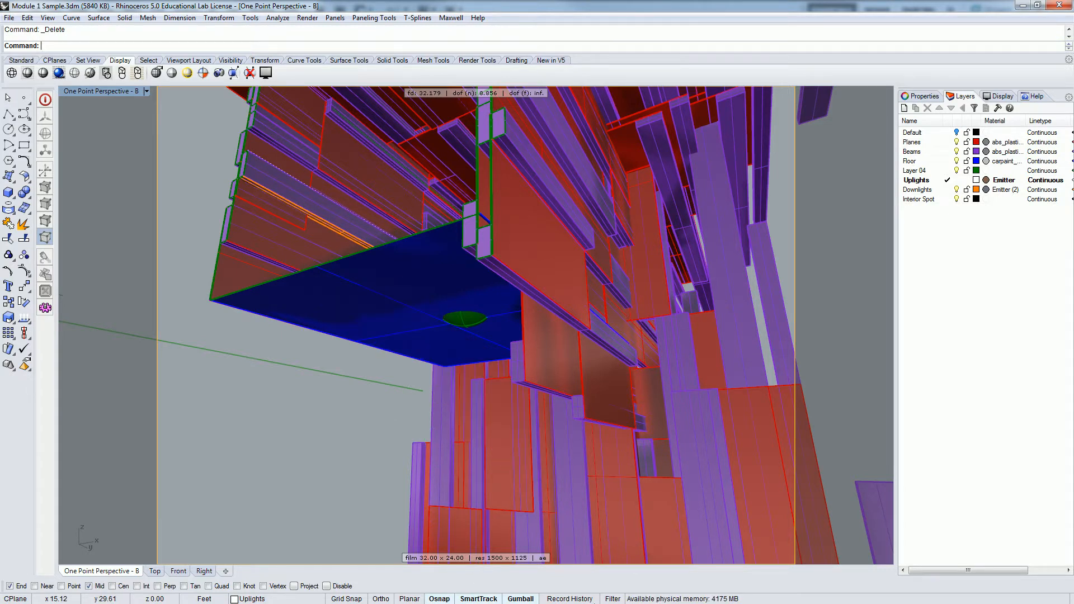
pyautogui.click(294, 586)
# Step: Try to draw a corner-point surface on the floor beside the sphere with object snaps projected
pyautogui.moveTo(447, 335); pyautogui.dragTo(499, 356, button='right')
pyautogui.scroll(-5, 489, 379)
pyautogui.click(8, 176)
pyautogui.click(434, 342)
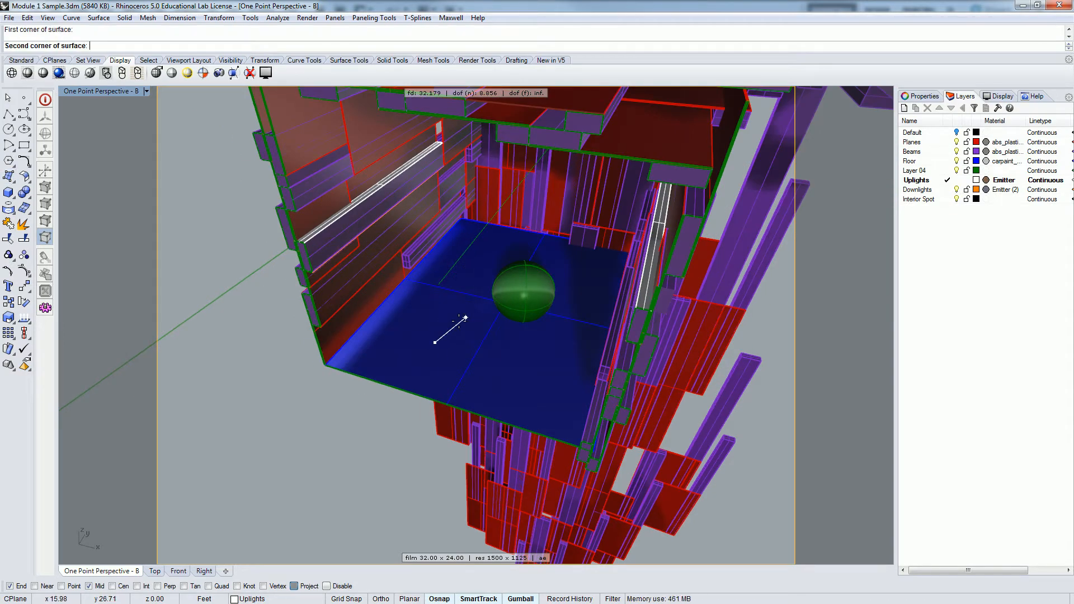
pyautogui.click(477, 210)
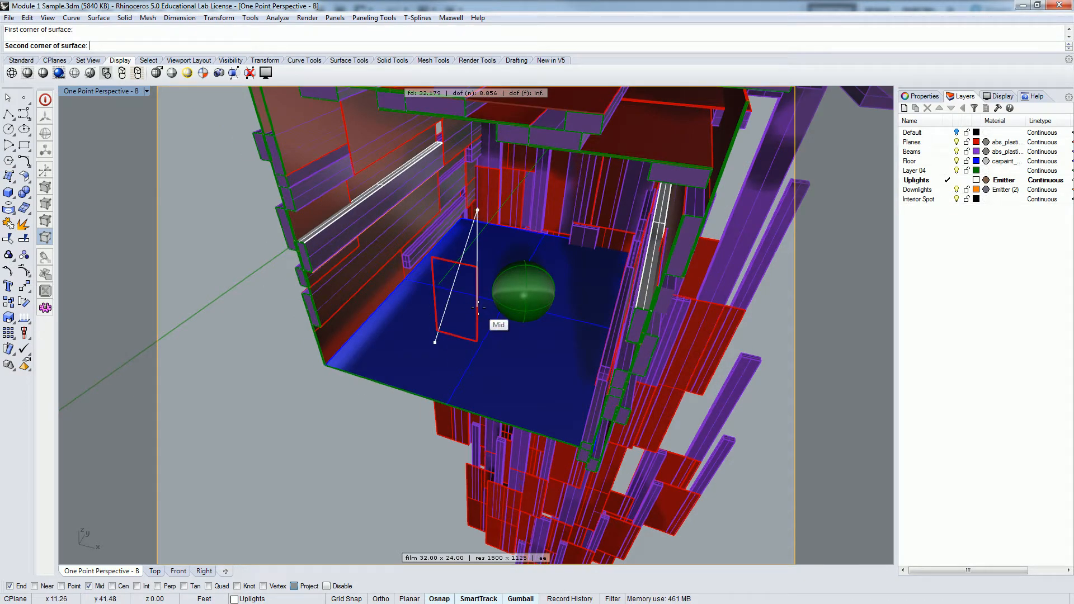
pyautogui.click(511, 348)
pyautogui.click(492, 392)
# Step: Delete the surface just drawn with projected snaps
pyautogui.moveTo(487, 355); pyautogui.dragTo(452, 291, button='right')
pyautogui.click(477, 290)
pyautogui.click(515, 320)
pyautogui.press('Delete')
# Step: Draw a small four-corner surface flat on the floor between the side wall and the sphere
pyautogui.click(559, 296)
pyautogui.moveTo(509, 322); pyautogui.dragTo(464, 338, button='right')
pyautogui.click(8, 176)
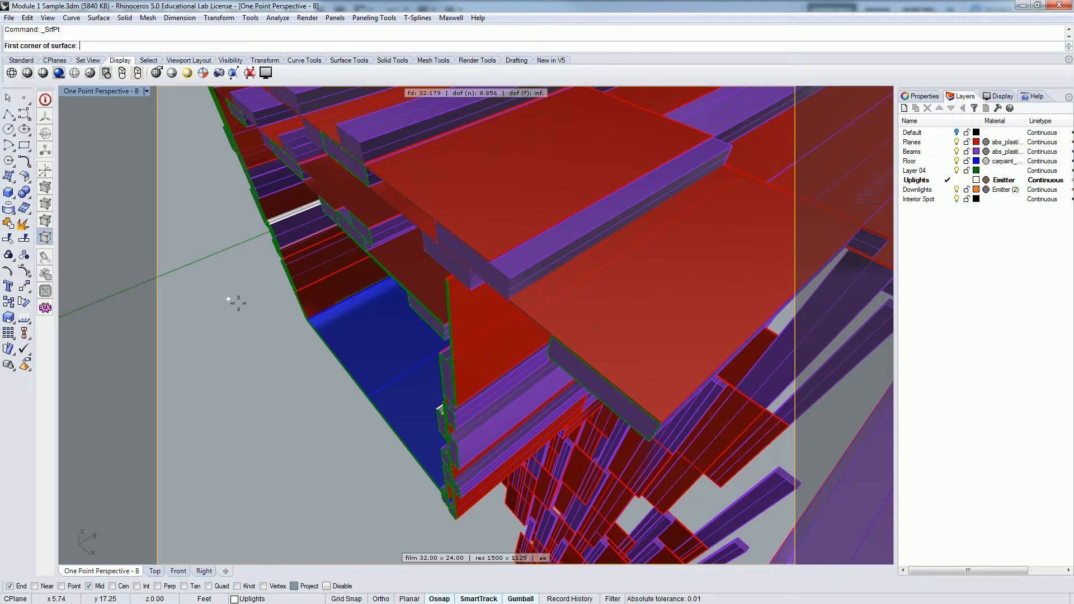
pyautogui.click(388, 344)
pyautogui.click(393, 340)
pyautogui.click(399, 349)
pyautogui.click(387, 354)
pyautogui.moveTo(445, 353)
pyautogui.mouseDown(button='right')
pyautogui.moveTo(497, 314)
pyautogui.moveTo(542, 306)
pyautogui.moveTo(511, 346)
pyautogui.mouseUp(button='right')
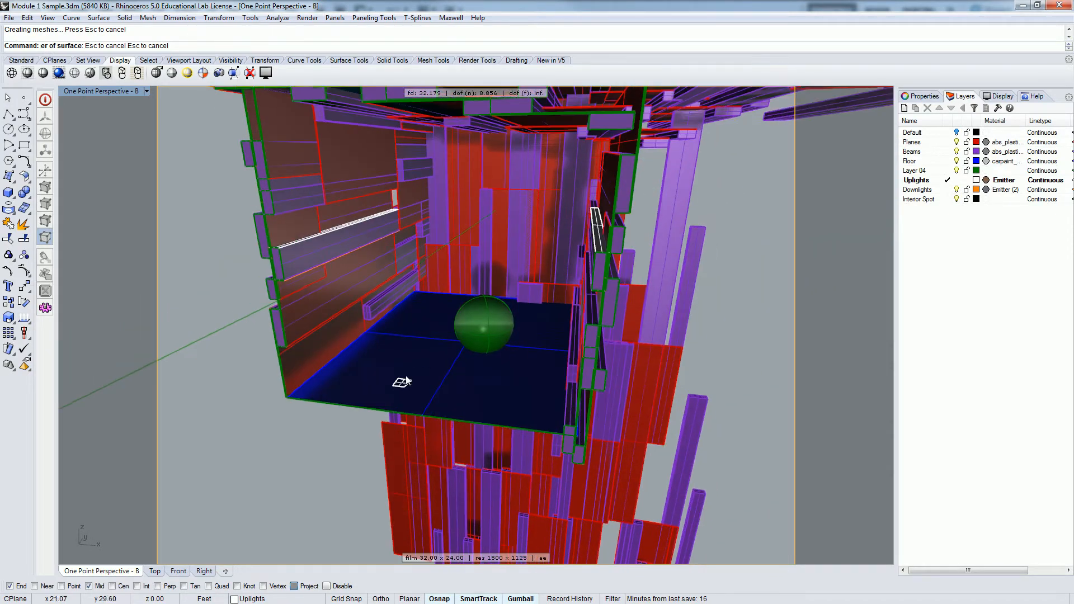
# Step: Select the small white surface instead of the floor and raise it vertically above the floor with the gumball
pyautogui.scroll(5, 406, 385)
pyautogui.click(404, 391)
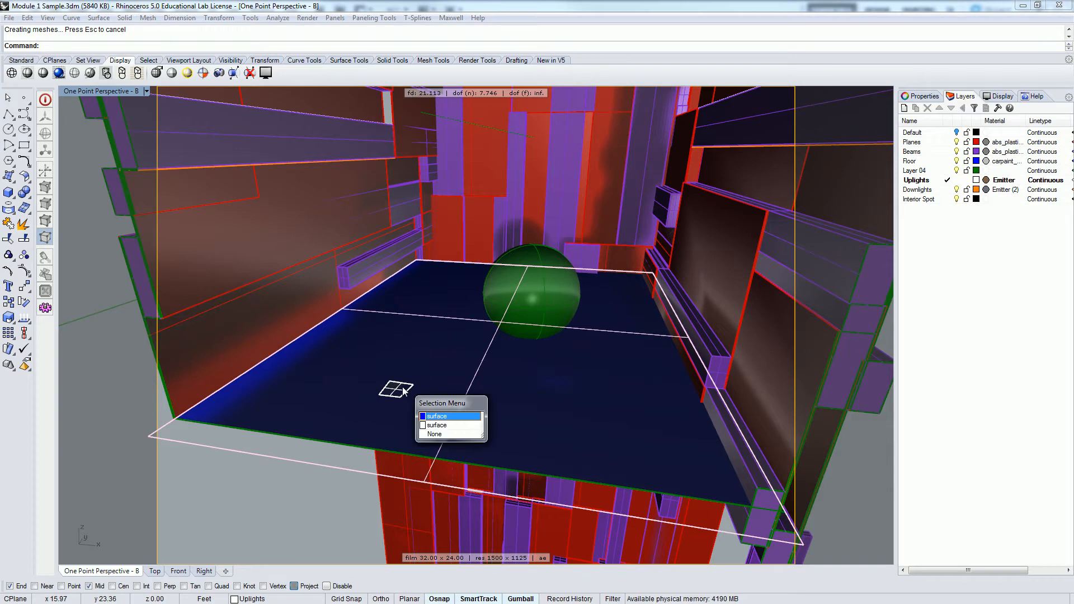
pyautogui.click(445, 432)
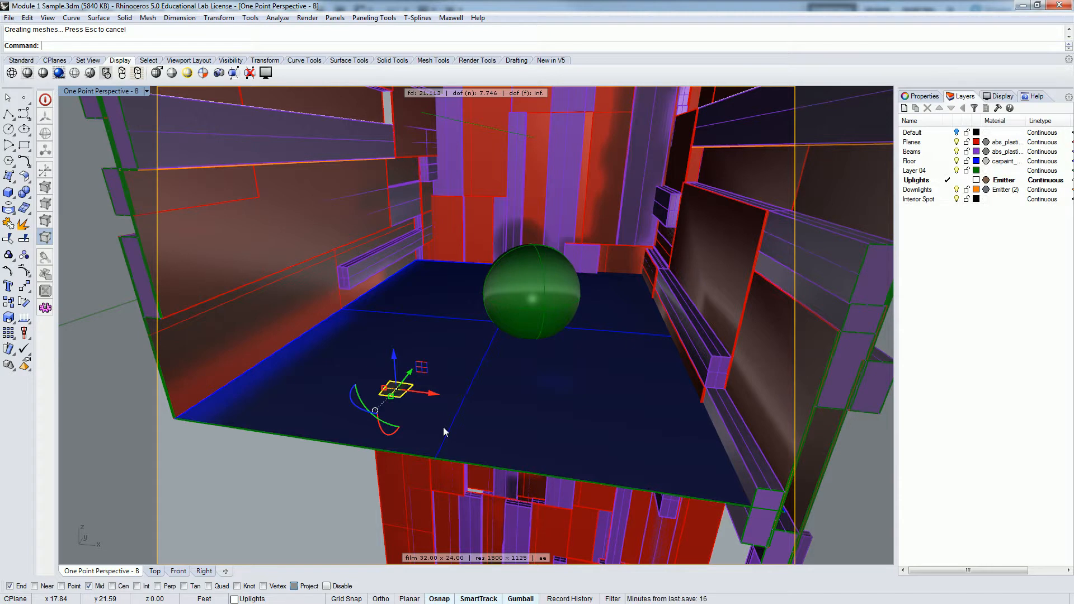
pyautogui.scroll(-4, 532, 280)
pyautogui.keyDown('shift'); pyautogui.moveTo(531, 281); pyautogui.dragTo(535, 322, button='right'); pyautogui.keyUp('shift')
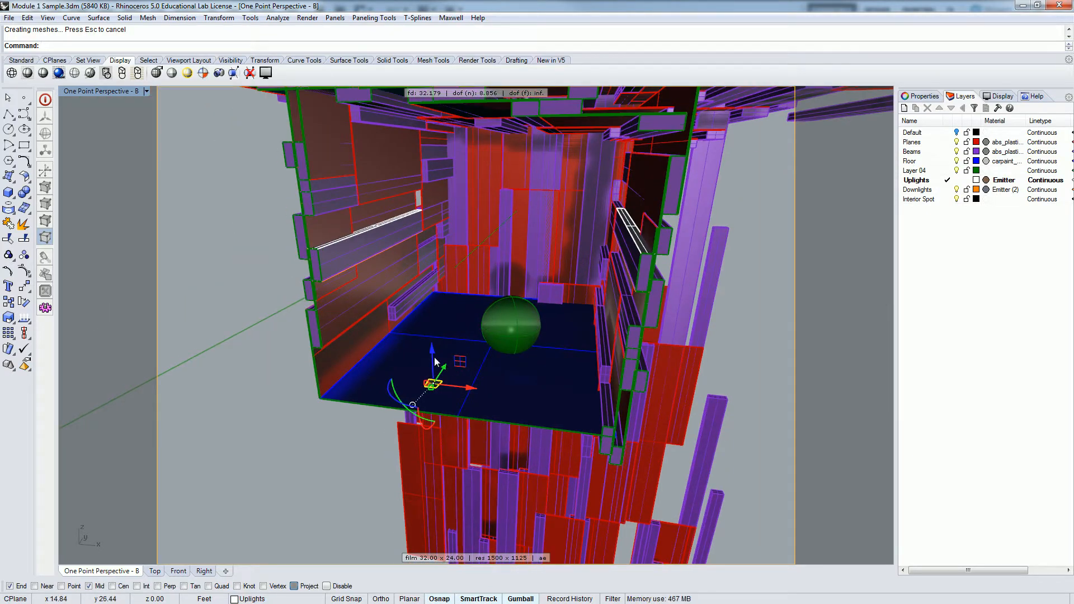
pyautogui.moveTo(432, 344); pyautogui.dragTo(441, 230)
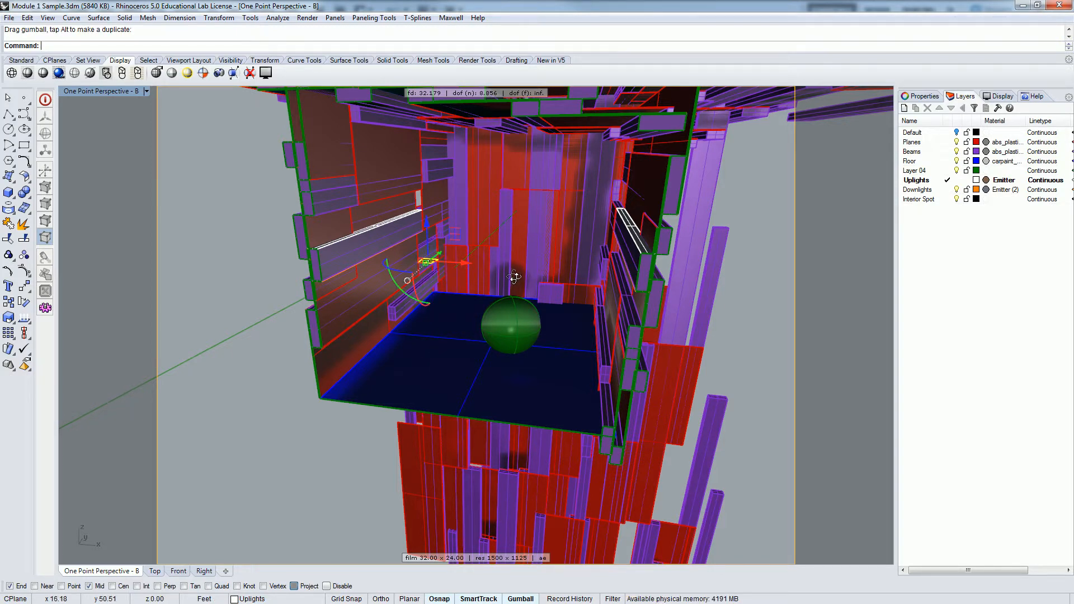
# Step: Check the normal direction of the raised surface with Analyze Direction
pyautogui.moveTo(514, 277); pyautogui.dragTo(513, 280, button='right')
pyautogui.scroll(3, 453, 290)
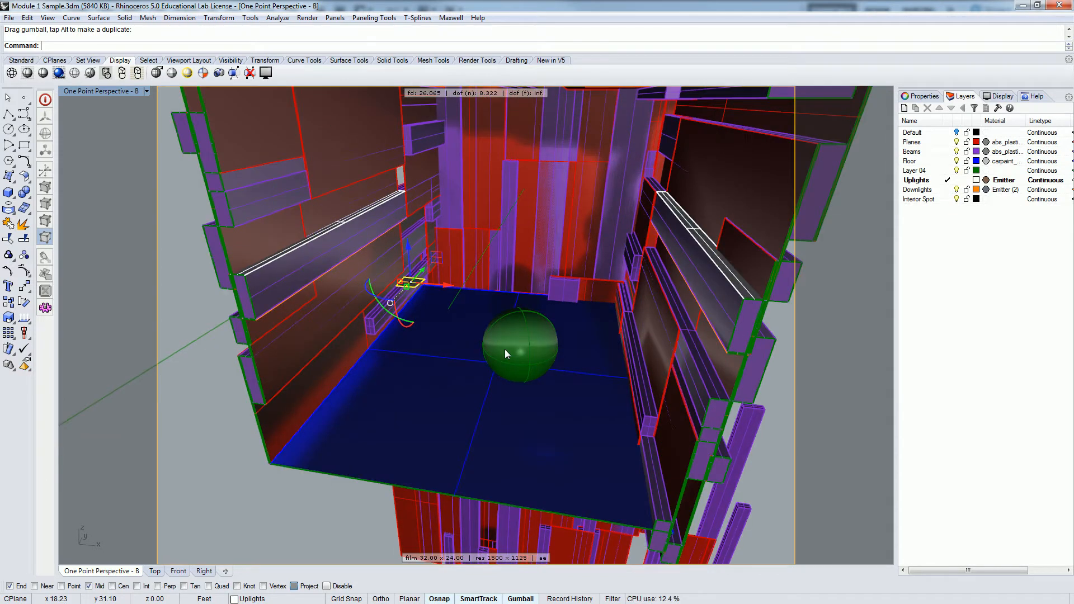
pyautogui.scroll(2, 451, 311)
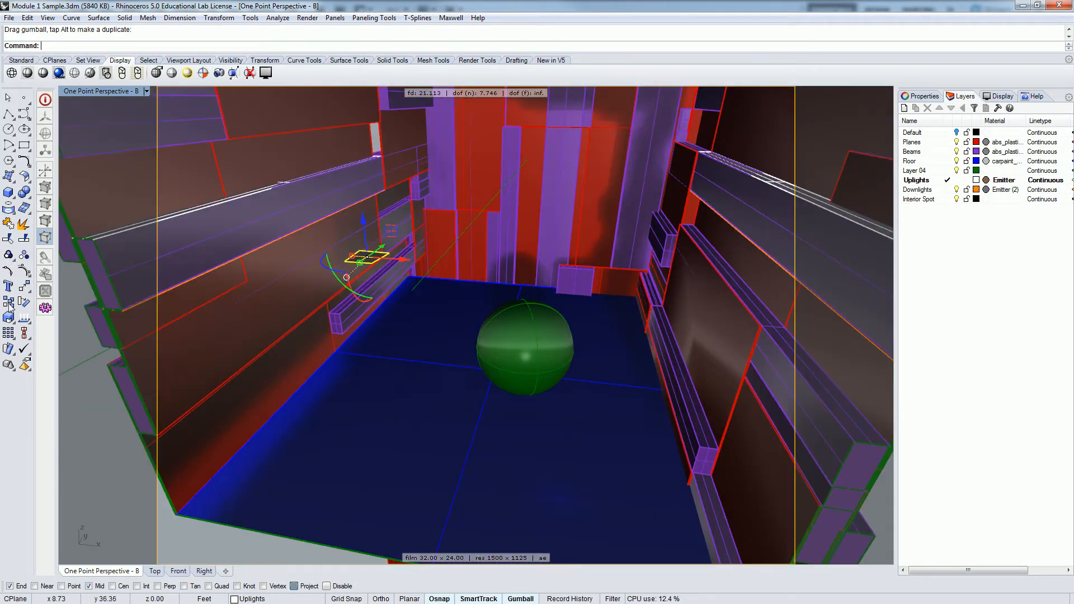
pyautogui.click(24, 317)
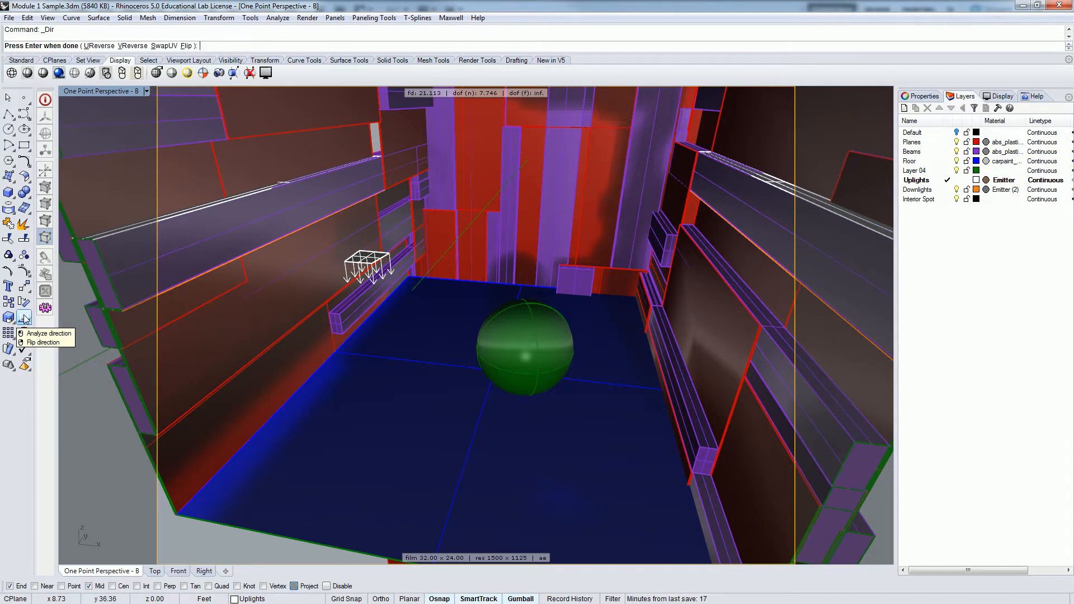
pyautogui.rightClick(337, 259)
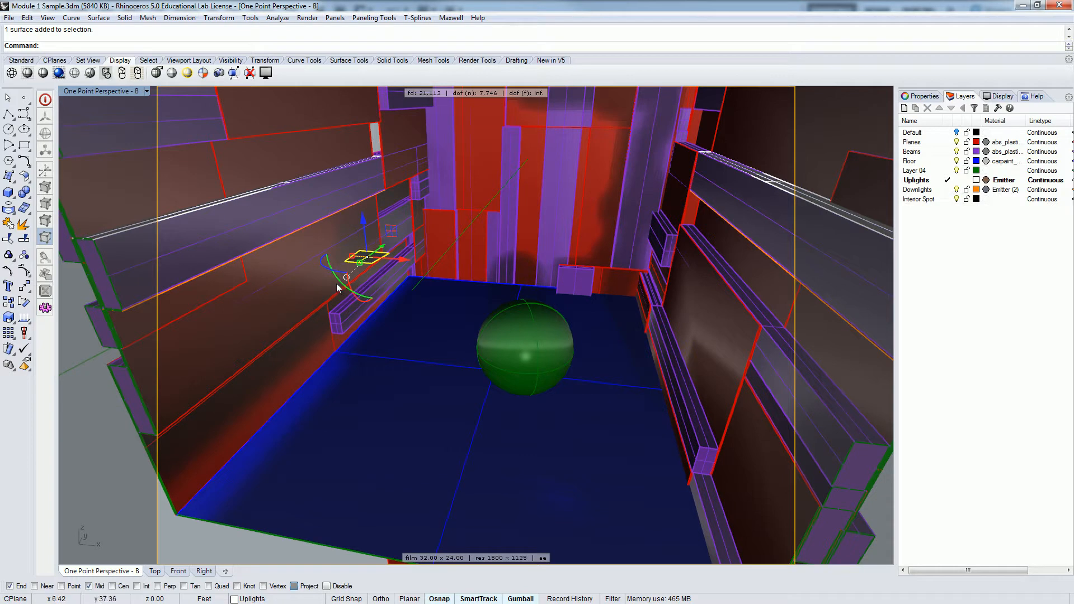
# Step: Tilt the raised surface about 26° around its green gumball axis
pyautogui.moveTo(341, 284); pyautogui.dragTo(351, 293)
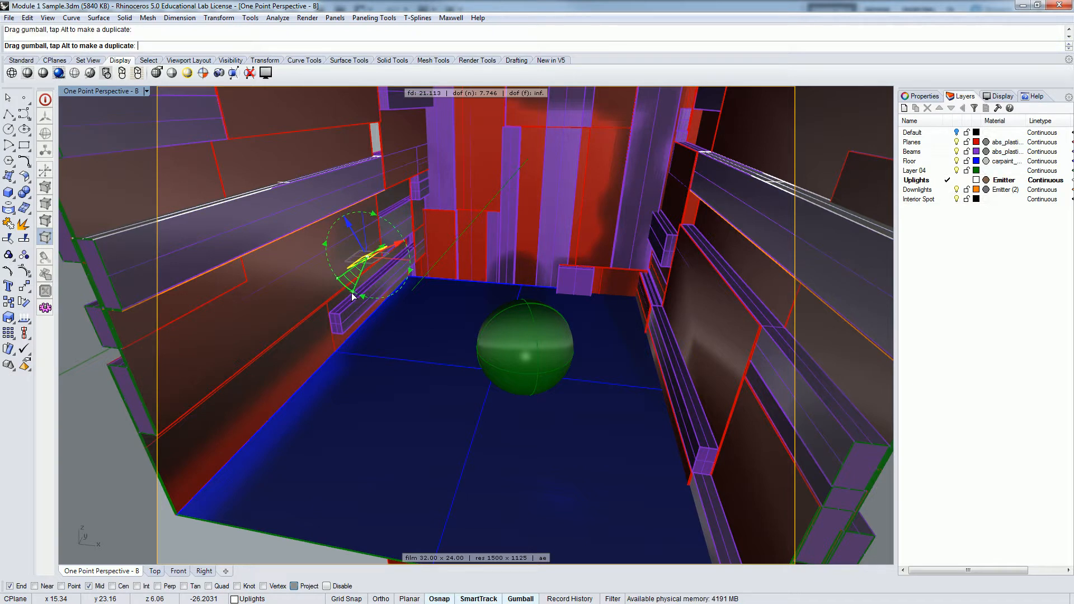
pyautogui.click(355, 283)
pyautogui.press('Escape')
# Step: Reselect the tilted surface, show its object properties and rotate it around its red gumball axis to aim it at the sphere
pyautogui.keyDown('shift'); pyautogui.moveTo(382, 267); pyautogui.dragTo(442, 341, button='right'); pyautogui.keyUp('shift')
pyautogui.click(456, 343)
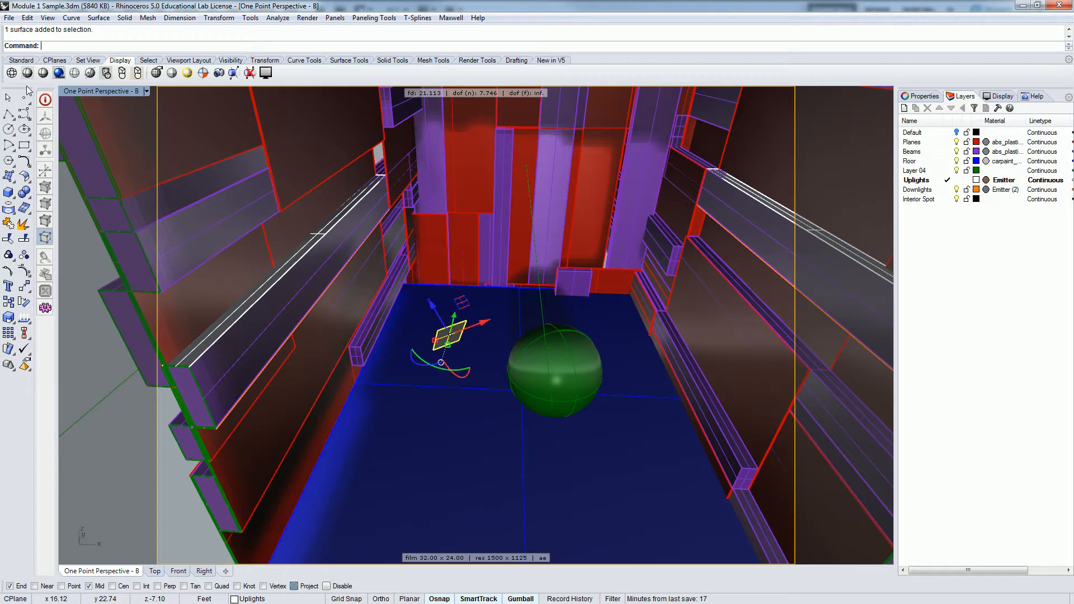
pyautogui.click(98, 91)
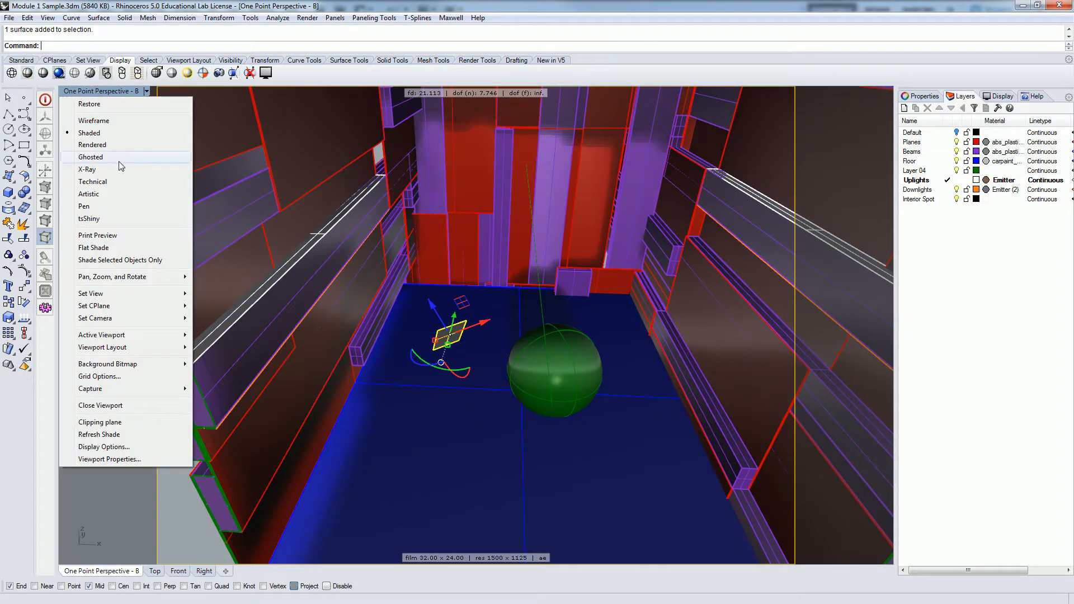
pyautogui.click(922, 98)
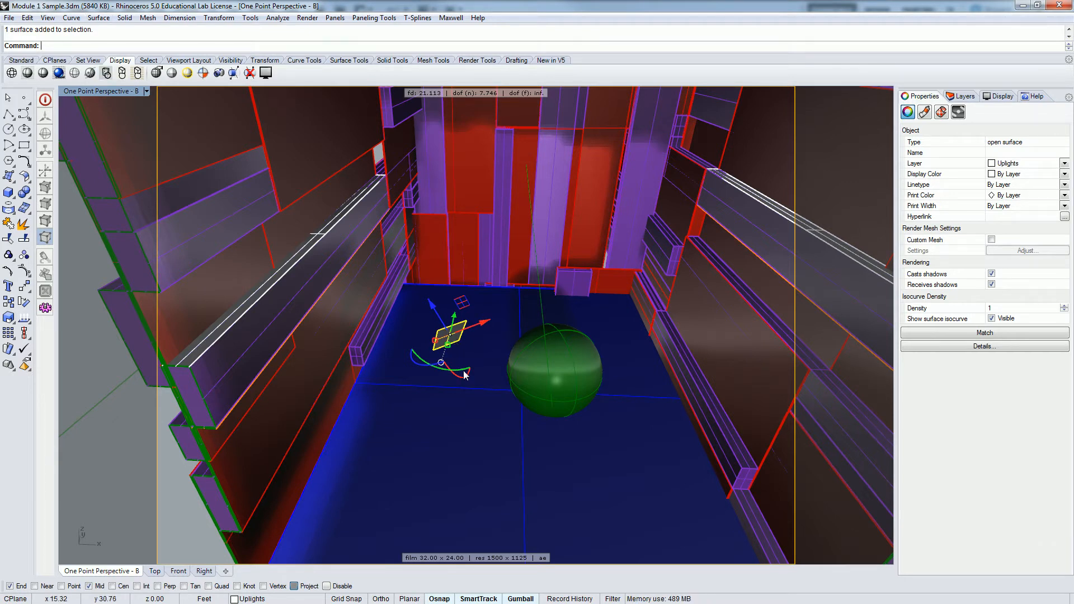
pyautogui.moveTo(440, 366); pyautogui.dragTo(437, 371, button='right')
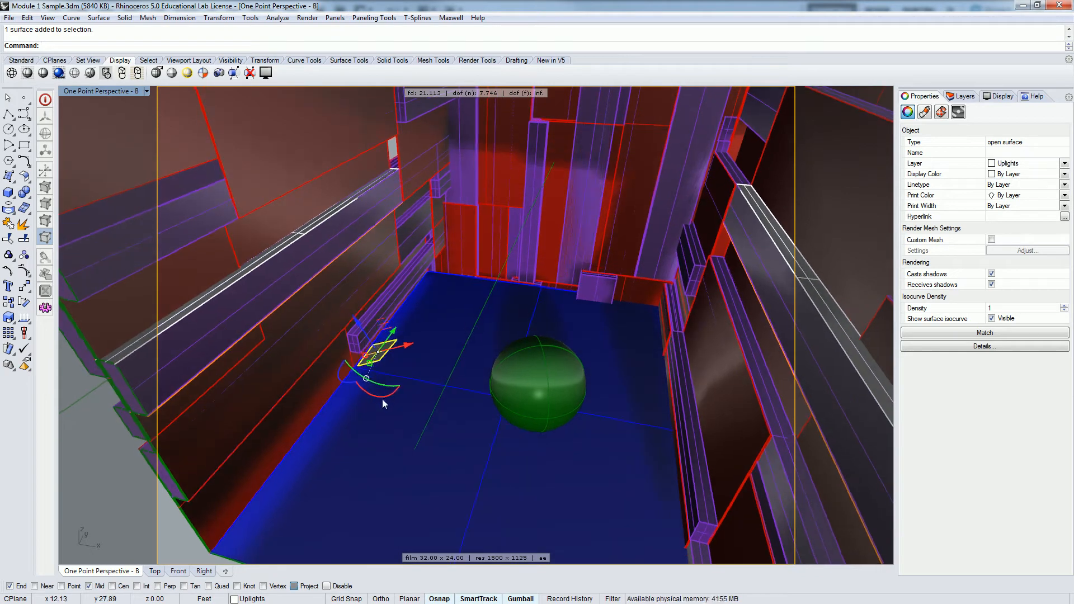
pyautogui.moveTo(372, 394); pyautogui.dragTo(387, 396)
# Step: Shift the angled surface about 0.76 ft along its green gumball axis, checking its aim at the sphere
pyautogui.moveTo(412, 401); pyautogui.dragTo(540, 367, button='right')
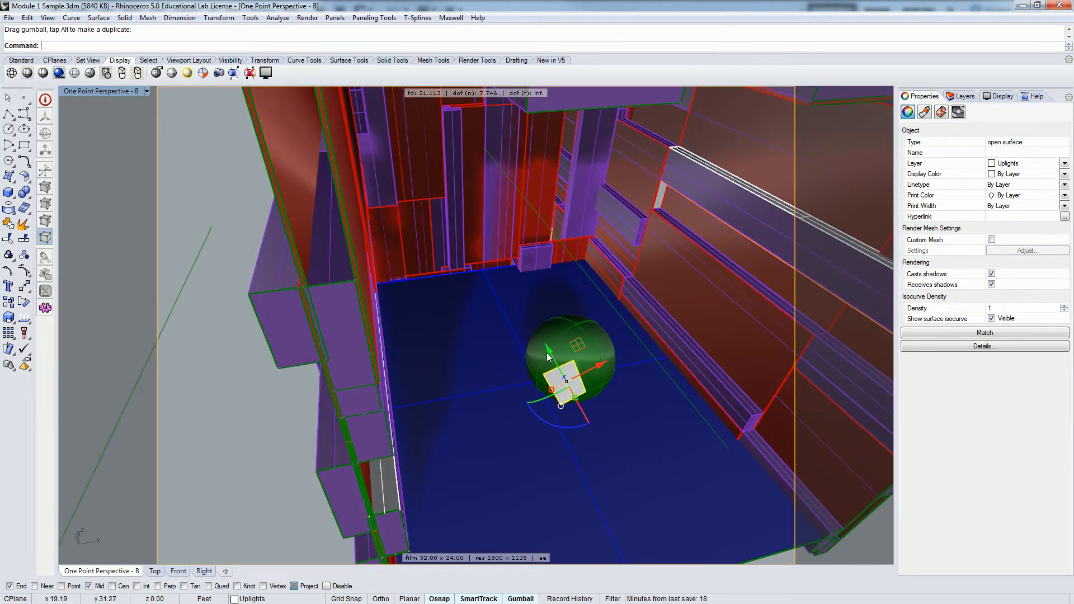
pyautogui.moveTo(542, 332); pyautogui.dragTo(533, 308)
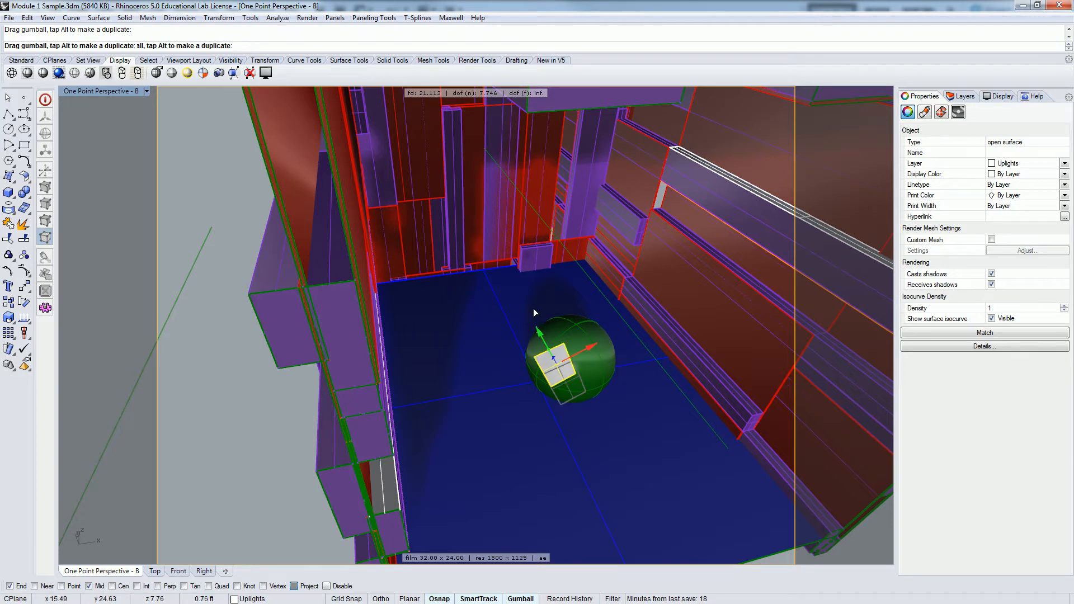
pyautogui.moveTo(565, 360)
pyautogui.mouseDown(button='right')
pyautogui.moveTo(576, 359)
pyautogui.moveTo(555, 350)
pyautogui.mouseUp(button='right')
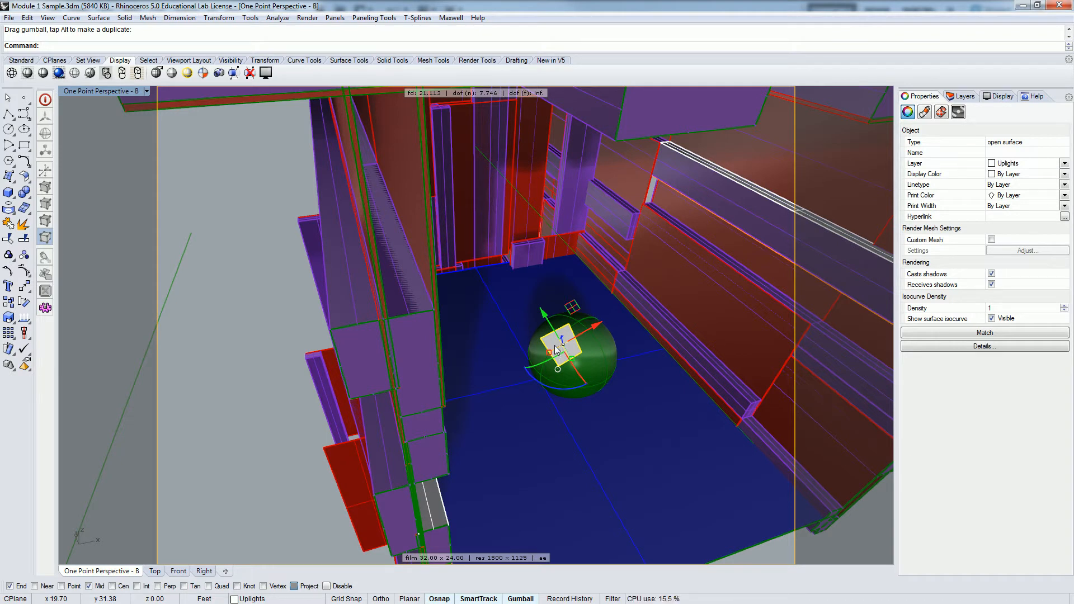
pyautogui.moveTo(631, 382); pyautogui.dragTo(571, 311, button='right')
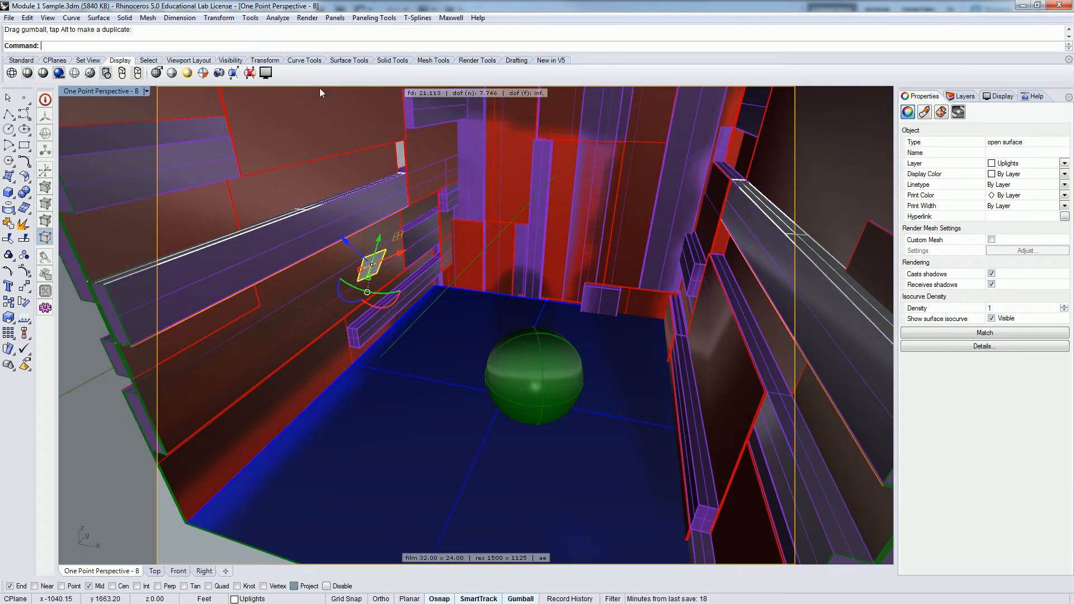
# Step: Restore the saved One Point Perspective - B view in the perspective viewport
pyautogui.click(106, 90)
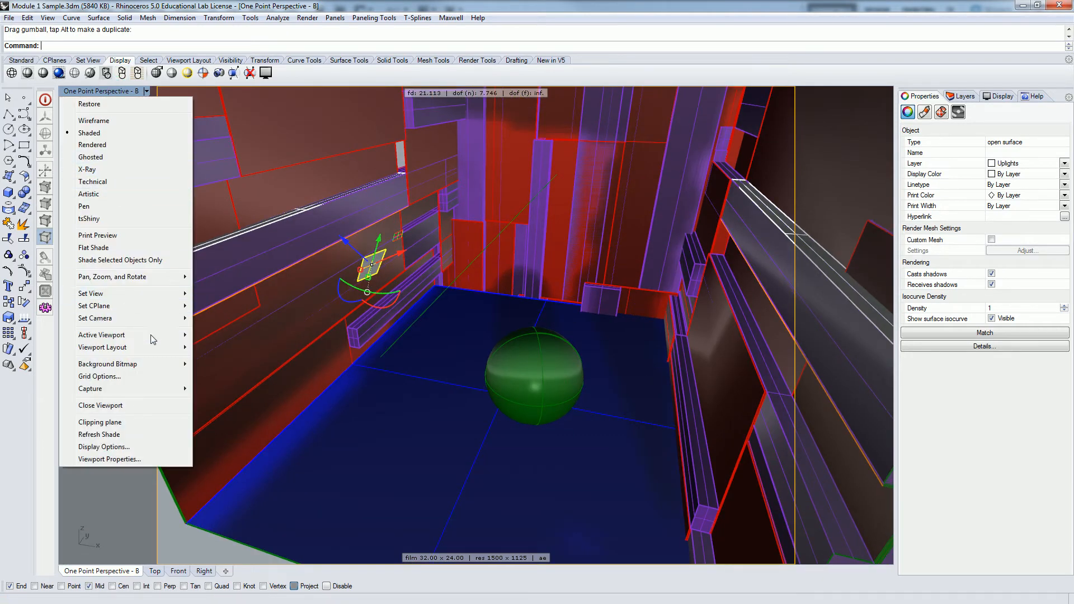
pyautogui.moveTo(170, 294)
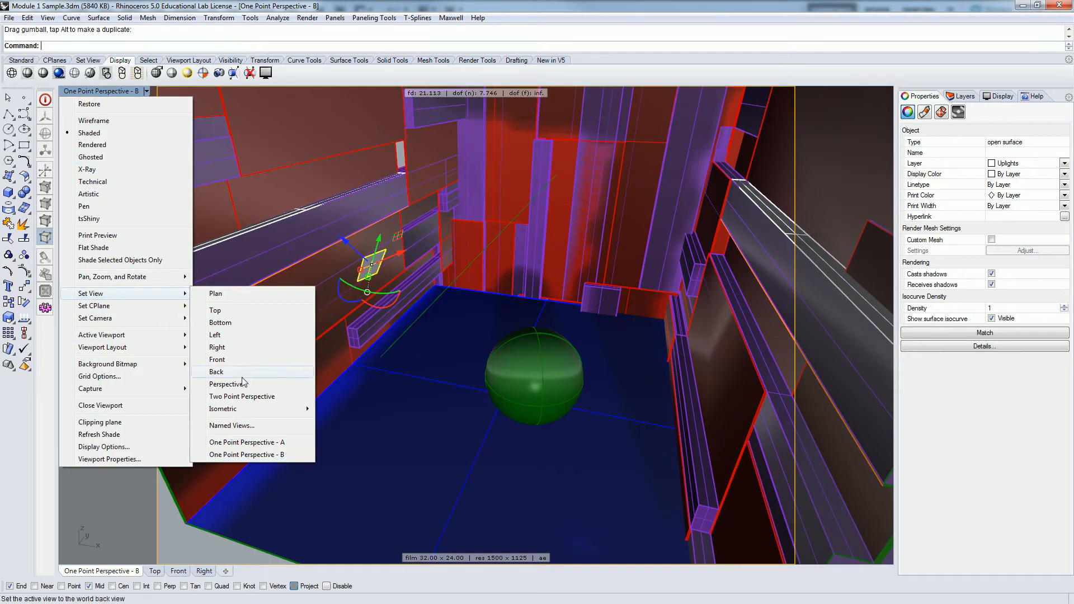
pyautogui.click(241, 451)
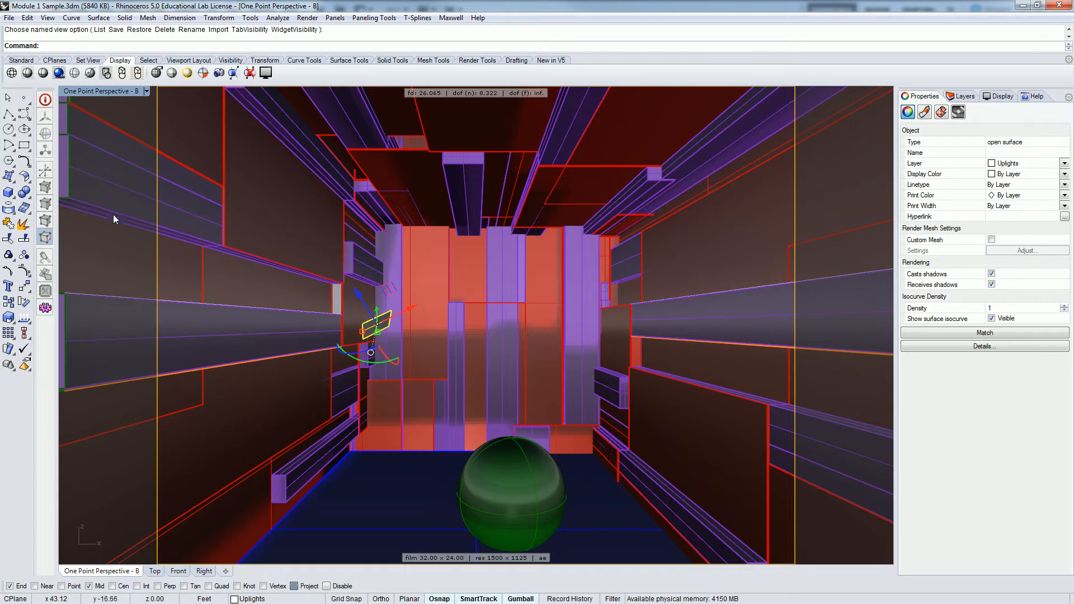
# Step: Check the angled surface's normal direction with the Dir command
pyautogui.click(24, 317)
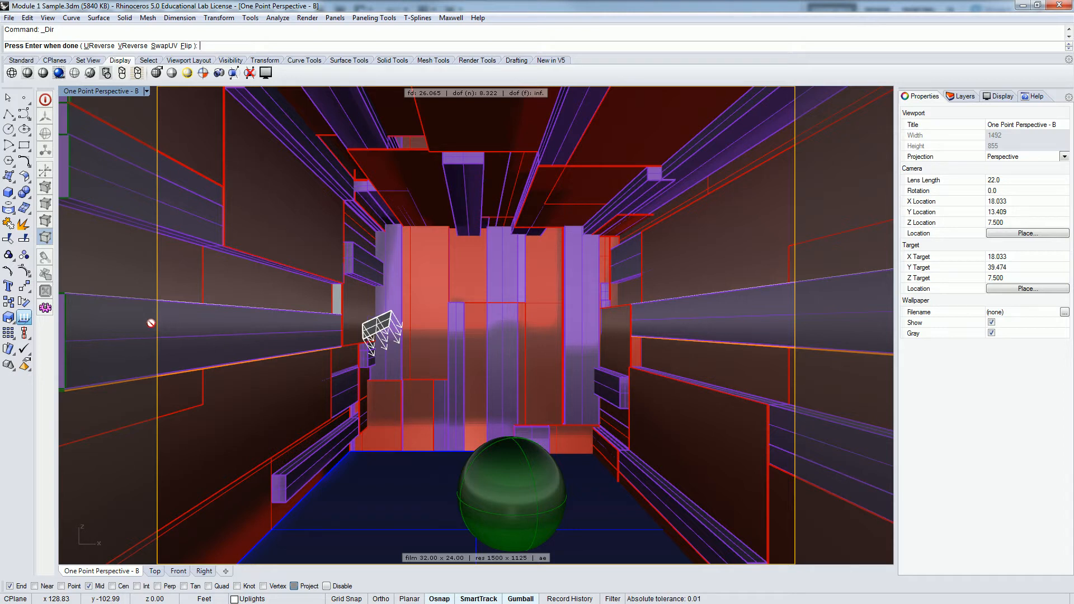
pyautogui.click(403, 339)
pyautogui.press('Return')
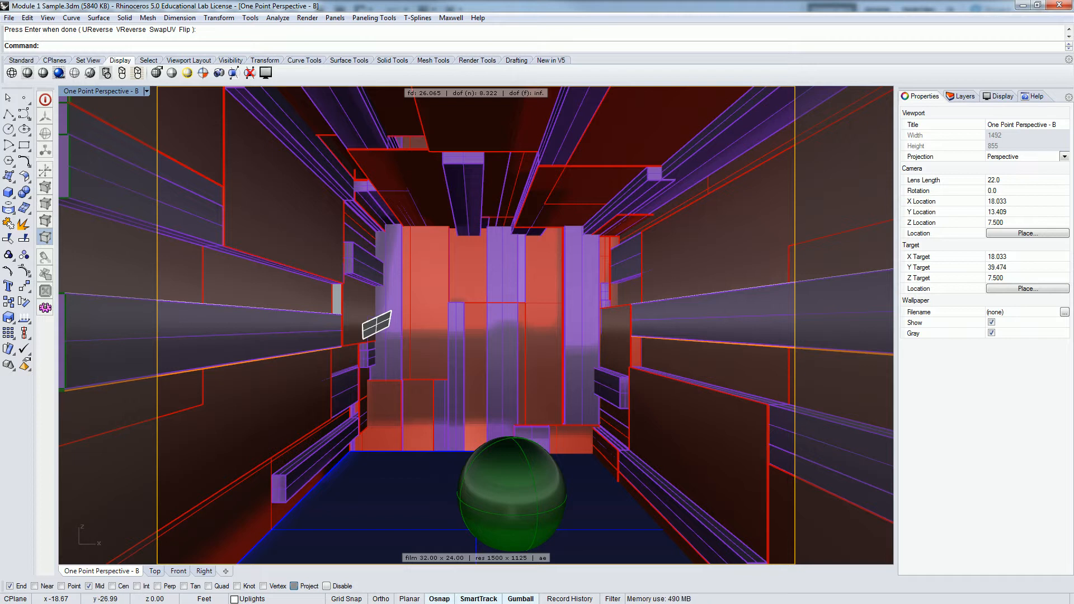
# Step: Clone the Emitter material in the Scene Manager and rename the copy as Feature Light
pyautogui.moveTo(1073, 180); pyautogui.dragTo(890, 172)
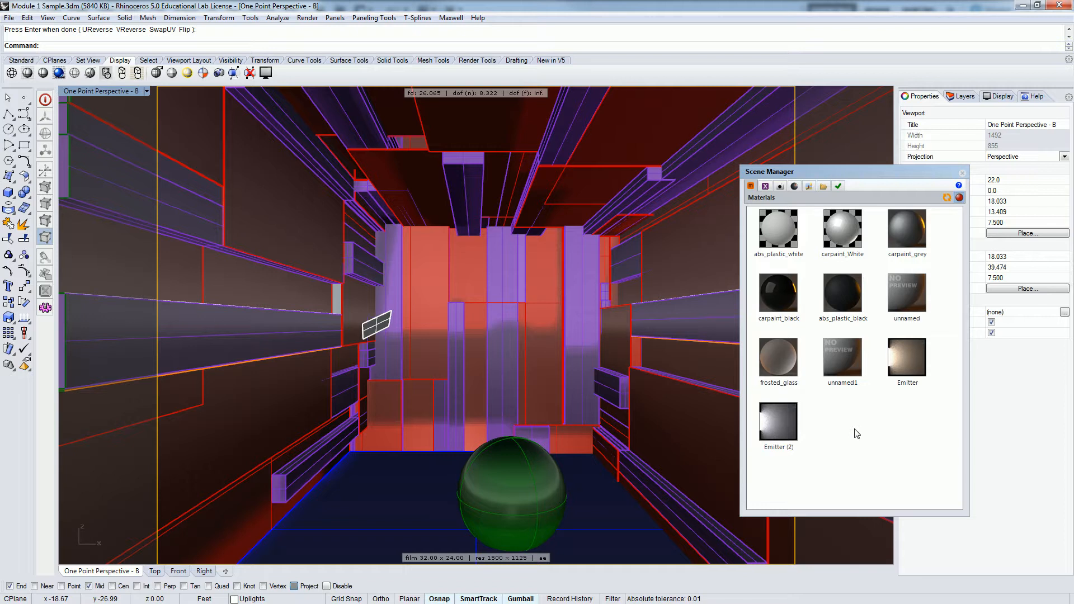
pyautogui.rightClick(905, 364)
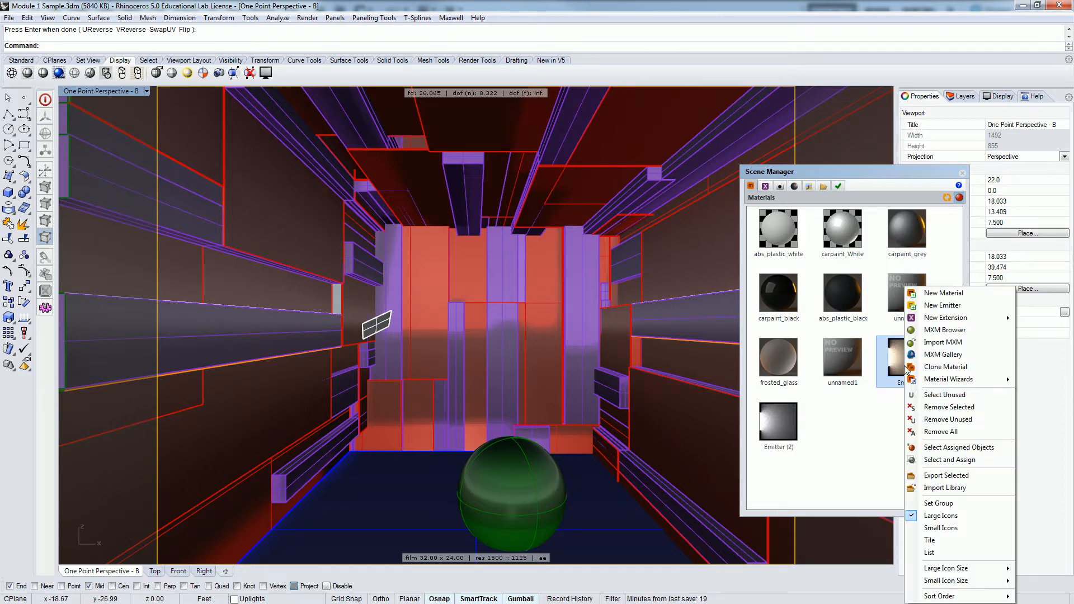
pyautogui.click(937, 366)
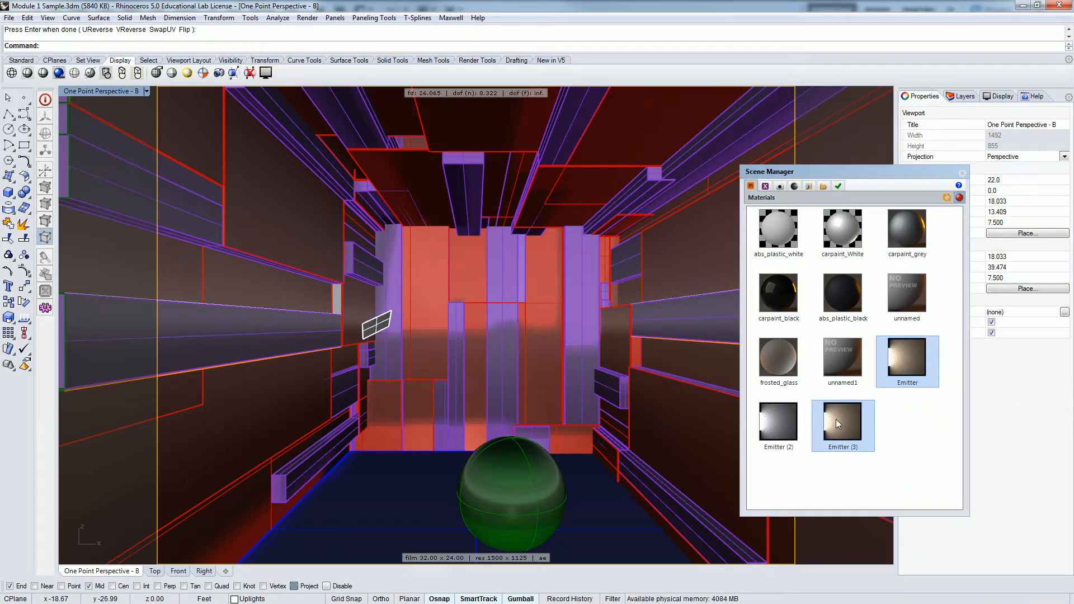
pyautogui.click(842, 446)
pyautogui.rightClick(845, 448)
pyautogui.click(854, 447)
pyautogui.moveTo(859, 447); pyautogui.dragTo(827, 447)
pyautogui.write('Feature Light')
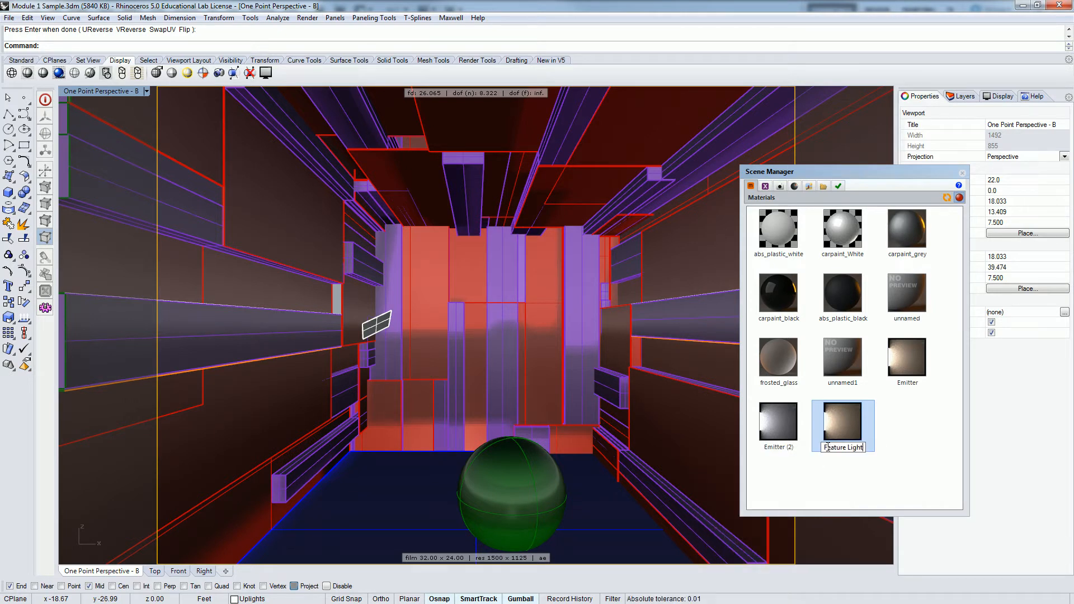
pyautogui.press('Return')
# Step: Edit the Feature Light emitter, set its colour temperature to about 7157 K and refresh the material preview
pyautogui.doubleClick(842, 421)
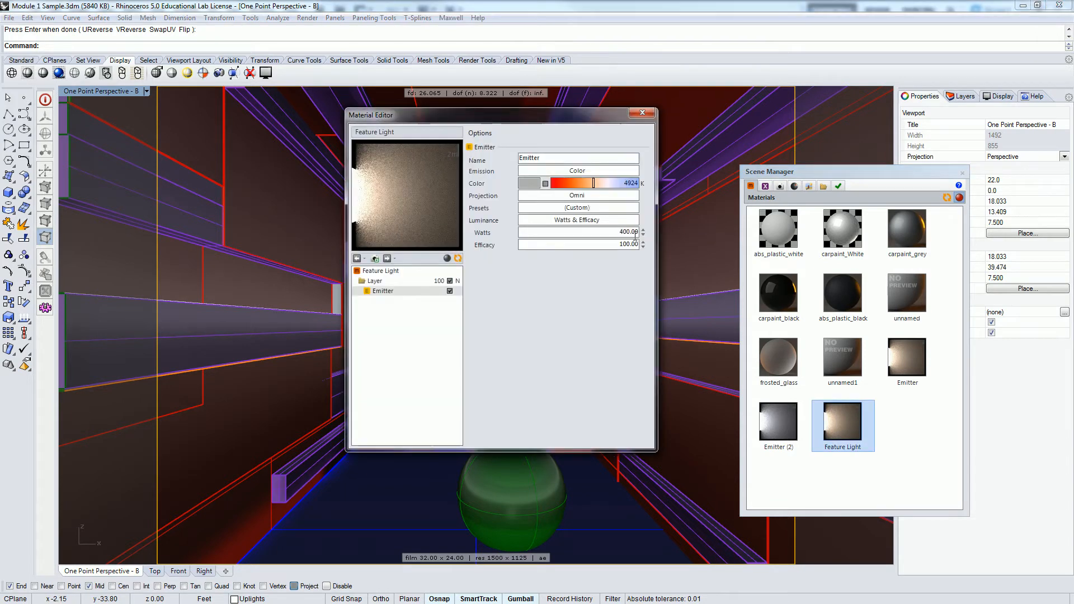
pyautogui.moveTo(594, 185)
pyautogui.mouseDown()
pyautogui.moveTo(622, 195)
pyautogui.moveTo(614, 189)
pyautogui.mouseUp()
pyautogui.click(458, 258)
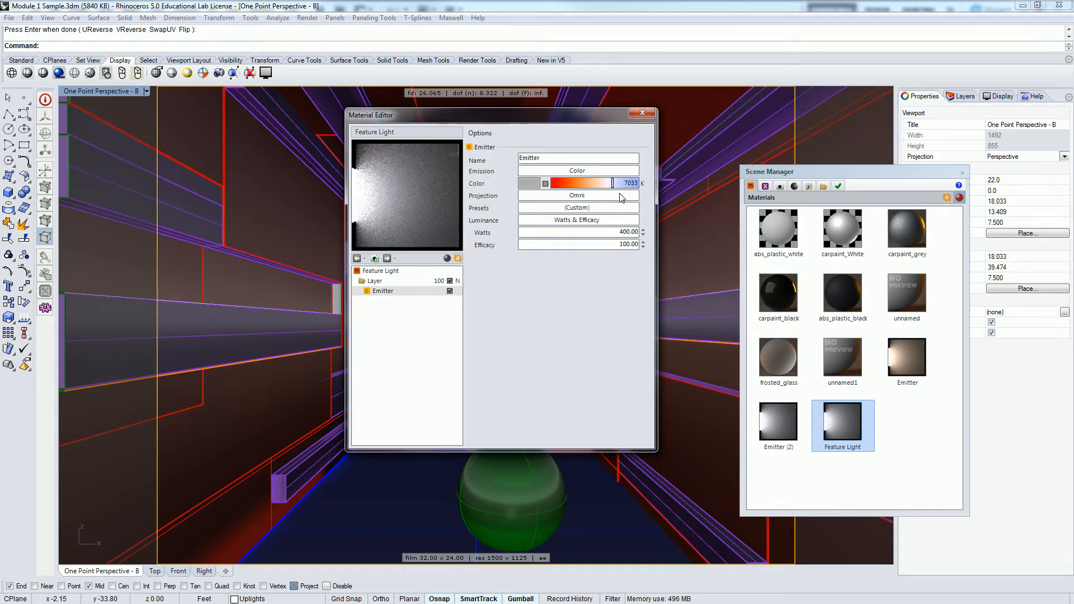
pyautogui.moveTo(613, 185); pyautogui.dragTo(614, 186)
pyautogui.click(458, 258)
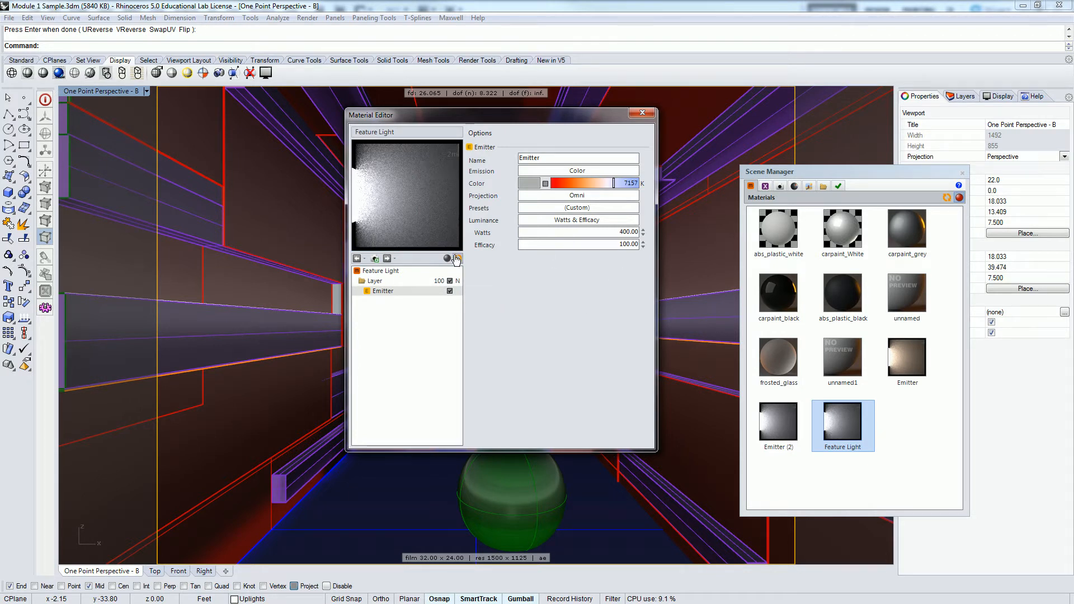
# Step: Set the Feature Light emitter to 600 watts with an efficacy of 150, refresh the preview and close the Material Editor
pyautogui.click(428, 281)
pyautogui.click(428, 291)
pyautogui.doubleClick(600, 233)
pyautogui.write('6')
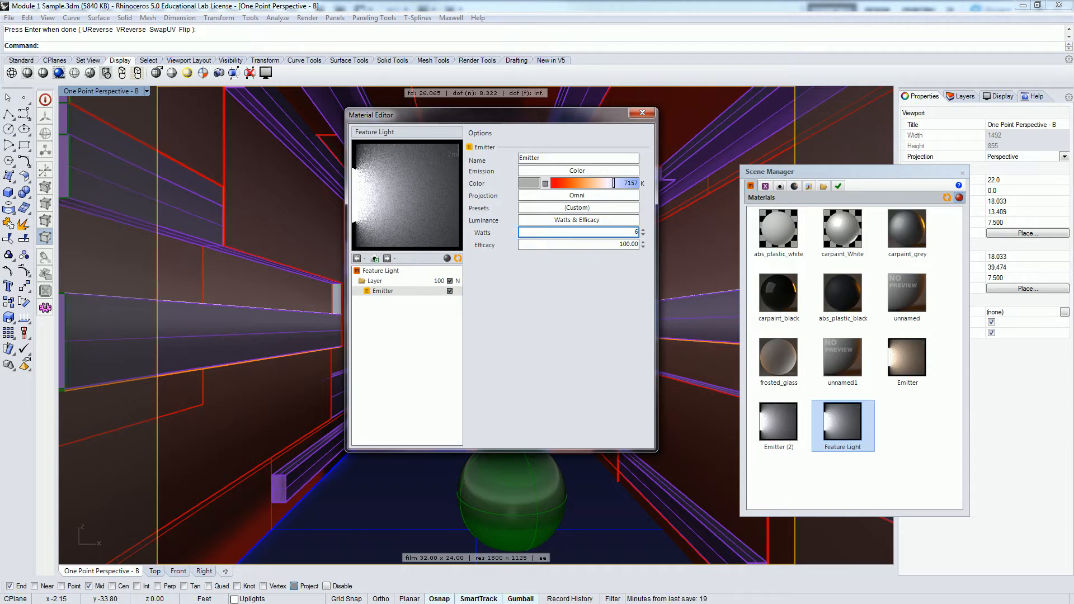
pyautogui.press('Tab')
pyautogui.write('15')
pyautogui.click(614, 231)
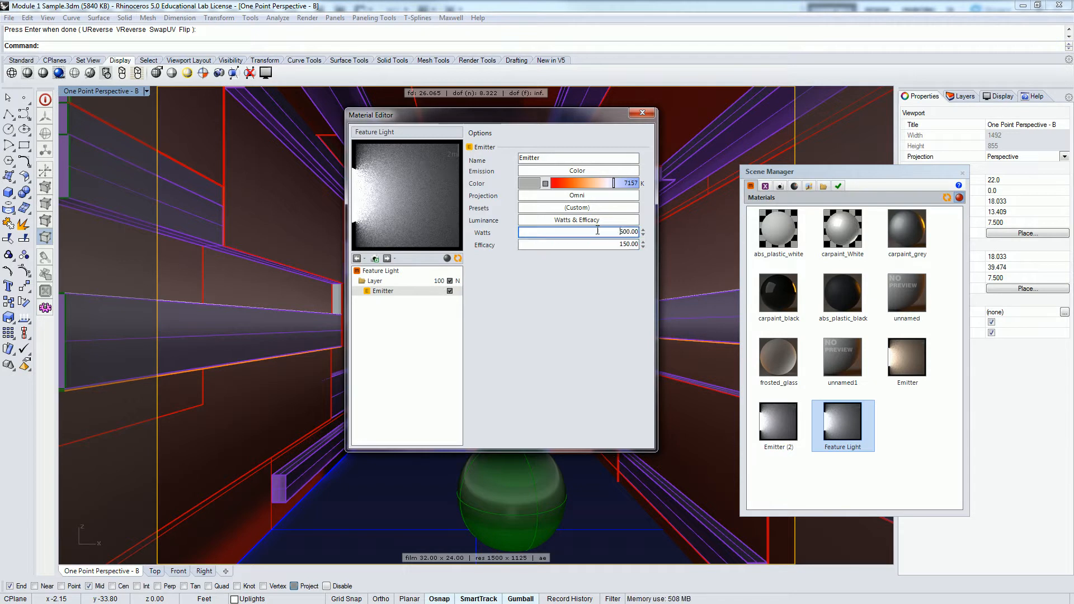
pyautogui.click(458, 259)
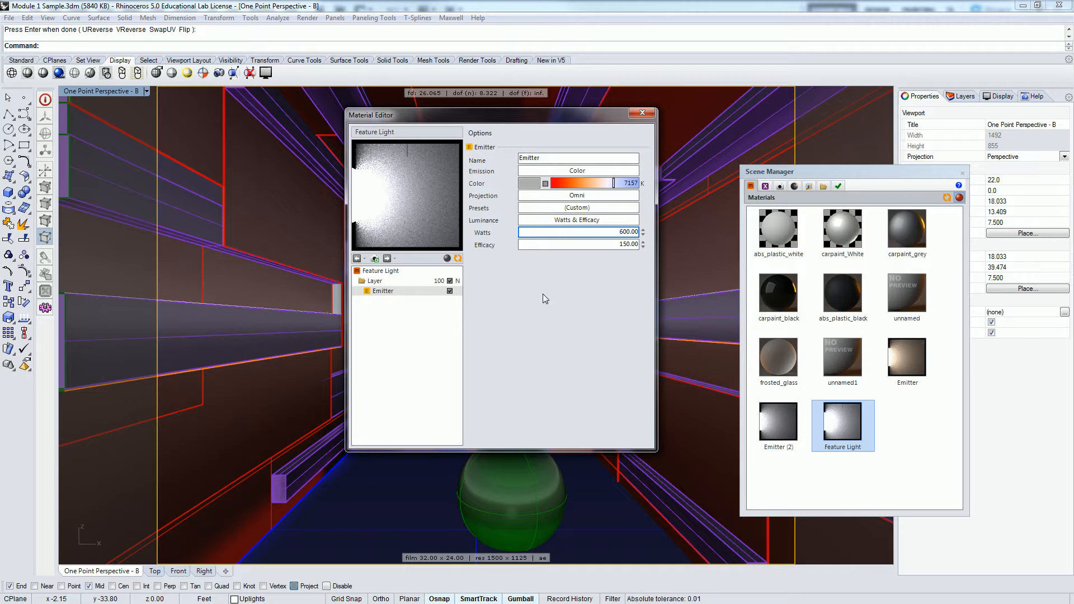
pyautogui.click(642, 111)
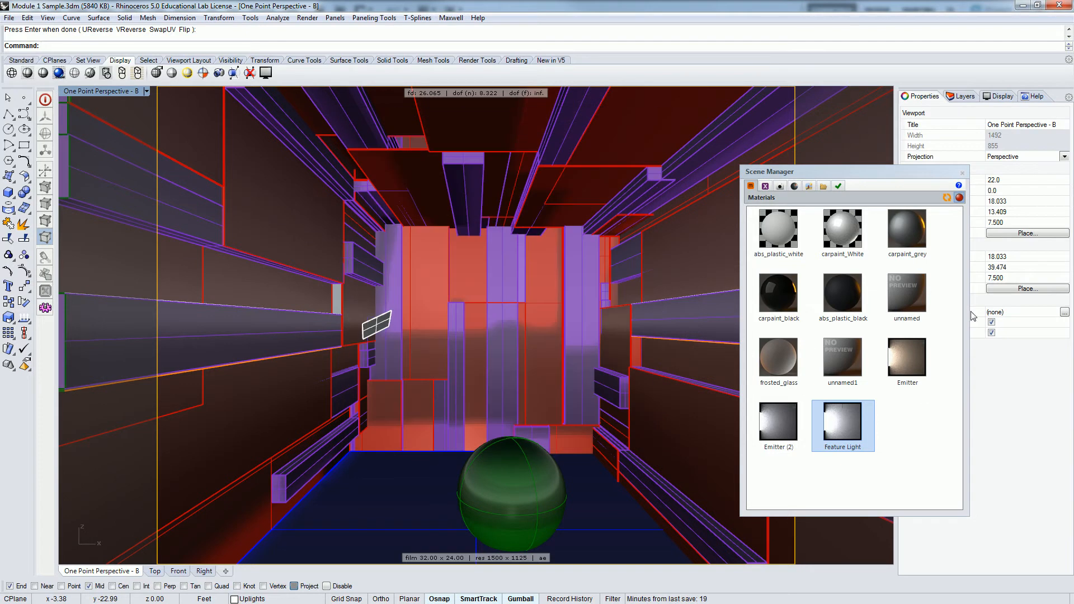
# Step: Assign the Feature Light material to the Interior Spot layer
pyautogui.click(958, 96)
pyautogui.moveTo(923, 173); pyautogui.dragTo(811, 167)
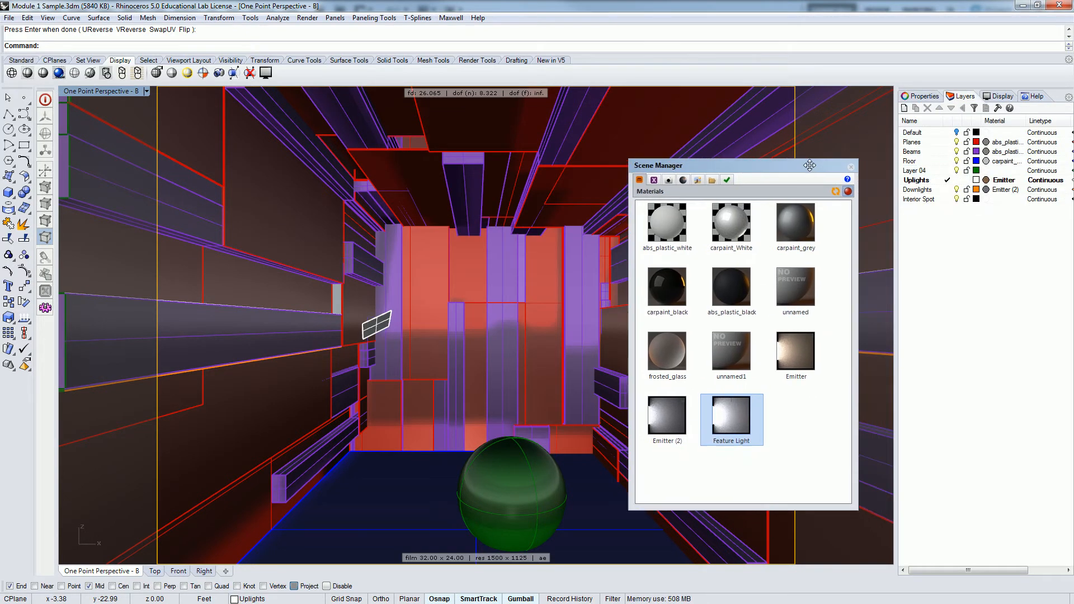
pyautogui.moveTo(724, 430); pyautogui.dragTo(986, 200)
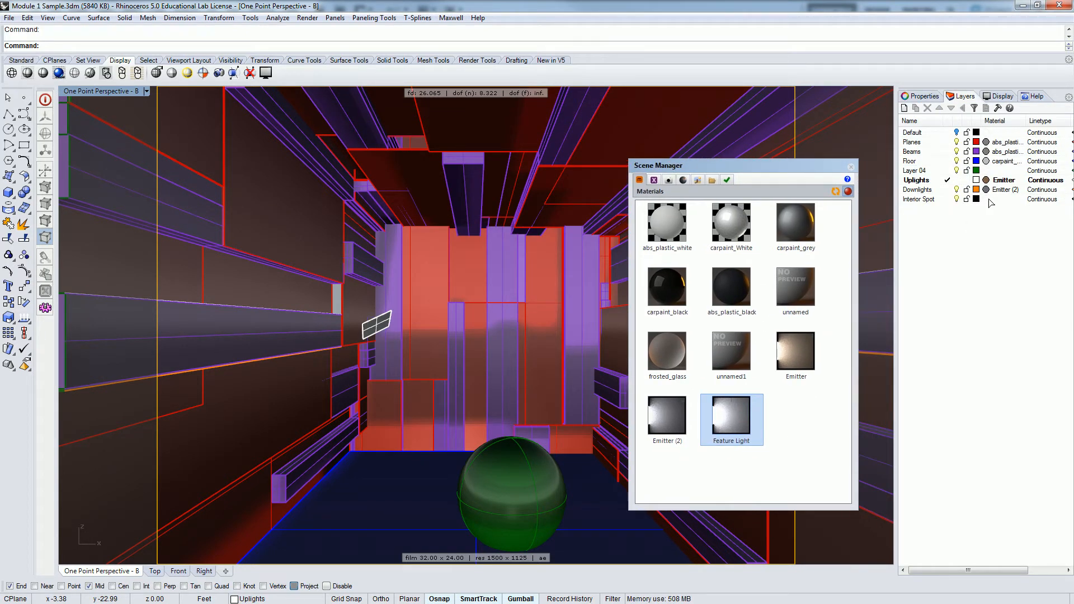
# Step: Move the angled spotlight surface to the Interior Spot layer, show the layer list and close the Scene Manager
pyautogui.click(381, 323)
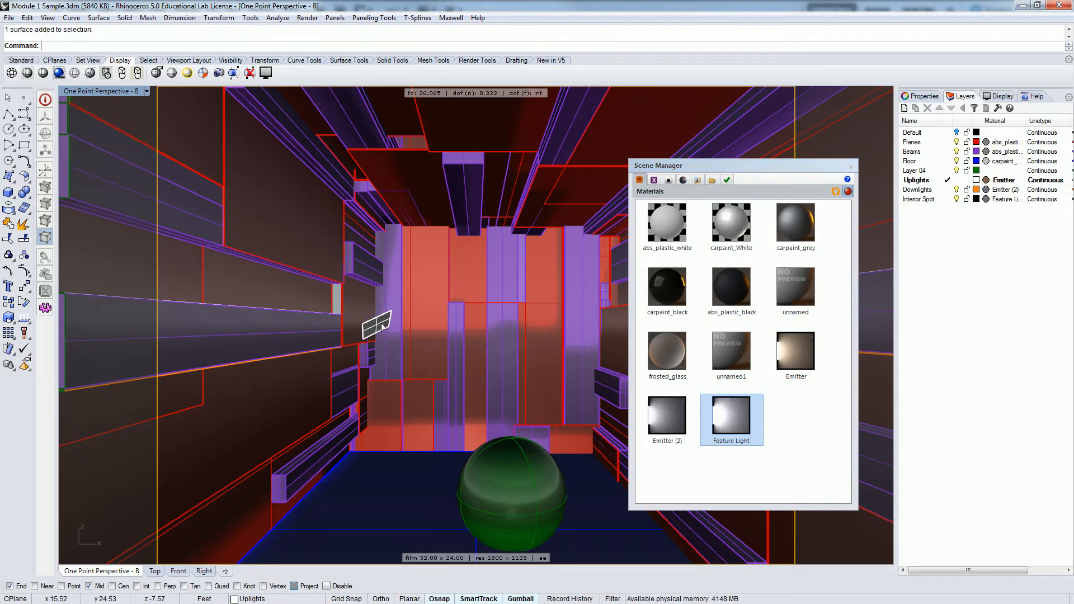
pyautogui.click(920, 96)
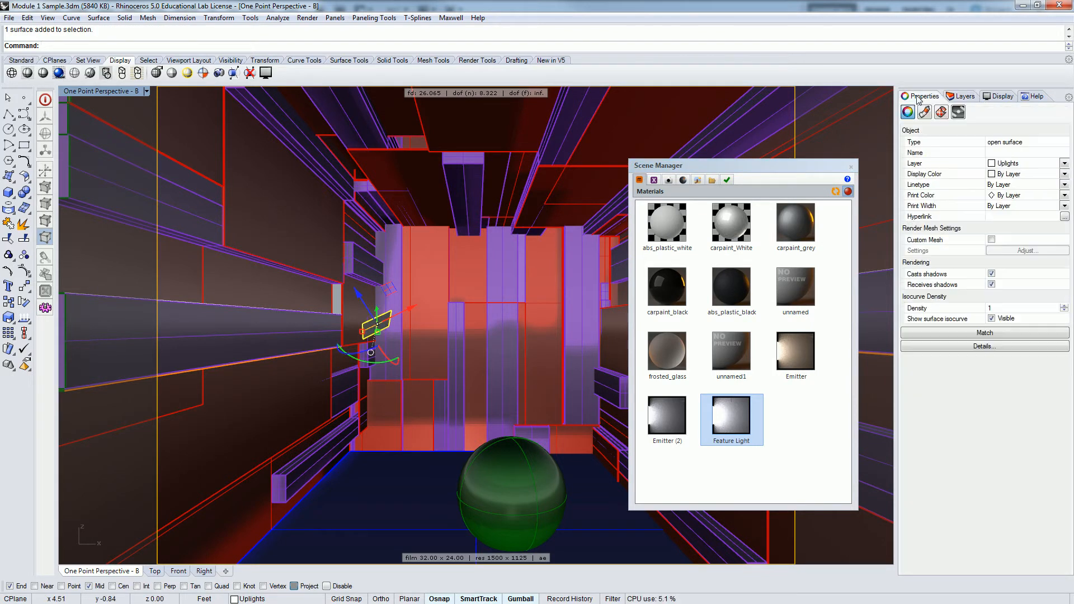
pyautogui.click(1042, 166)
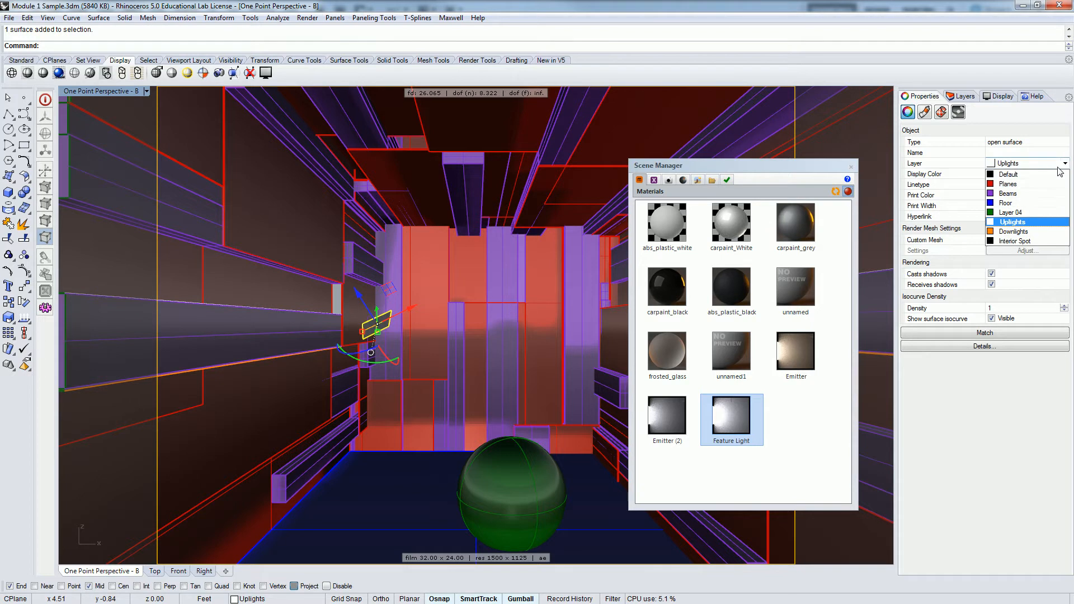
pyautogui.click(1011, 241)
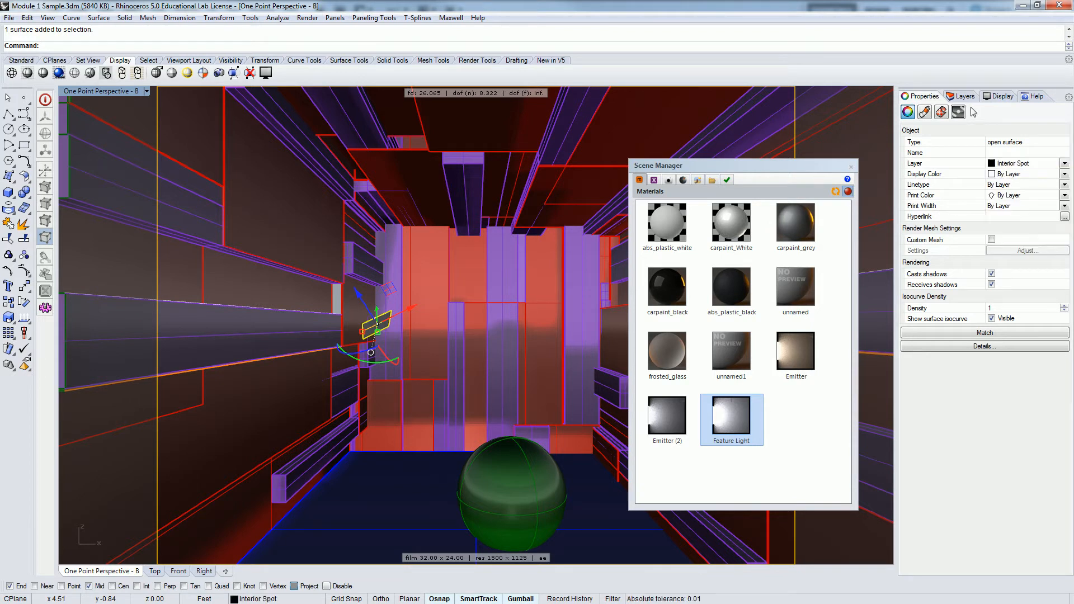
pyautogui.click(963, 96)
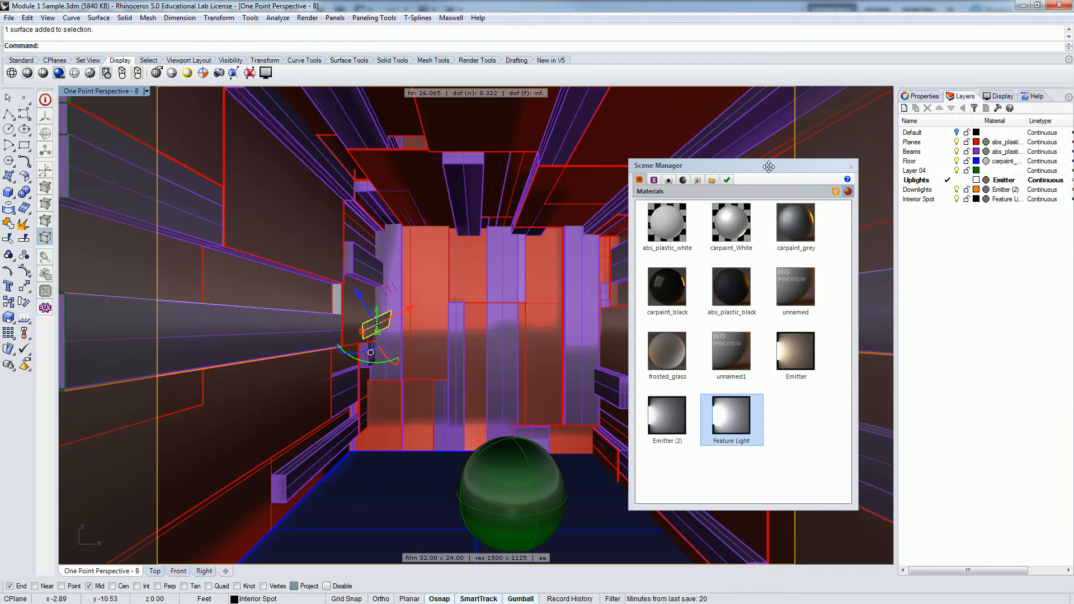
pyautogui.click(851, 167)
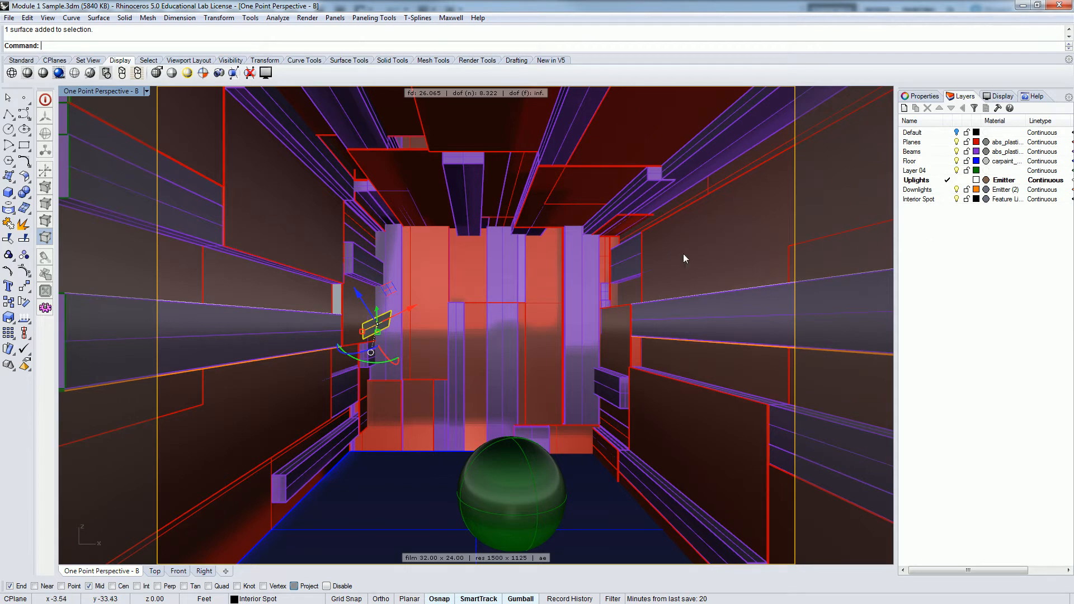
# Step: Render the One Point Perspective - B view with Maxwell, overwriting the existing MXS, MXI and image files
pyautogui.click(307, 17)
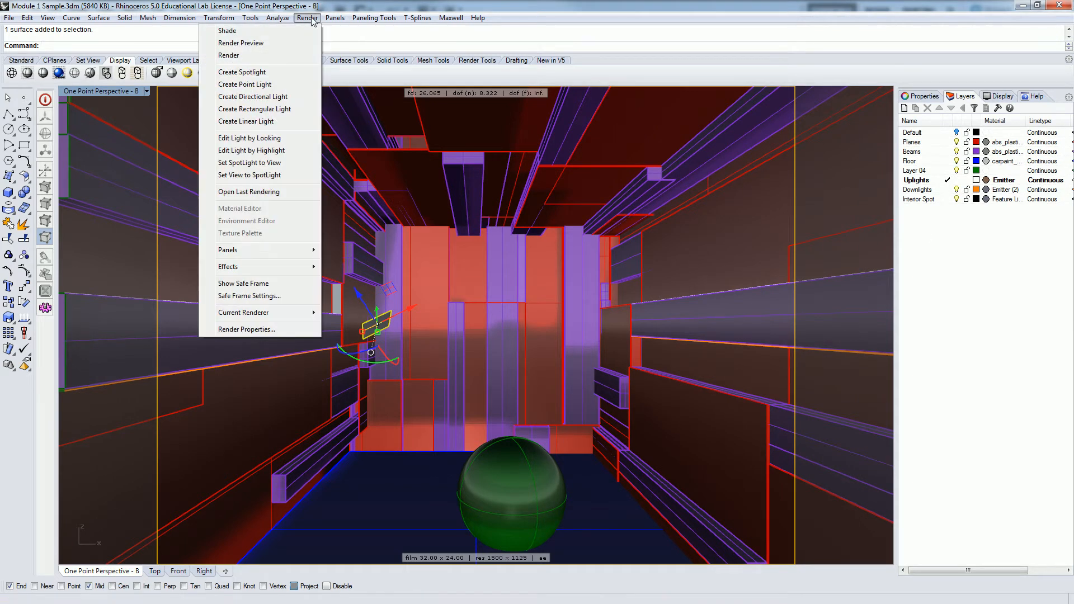
pyautogui.click(244, 56)
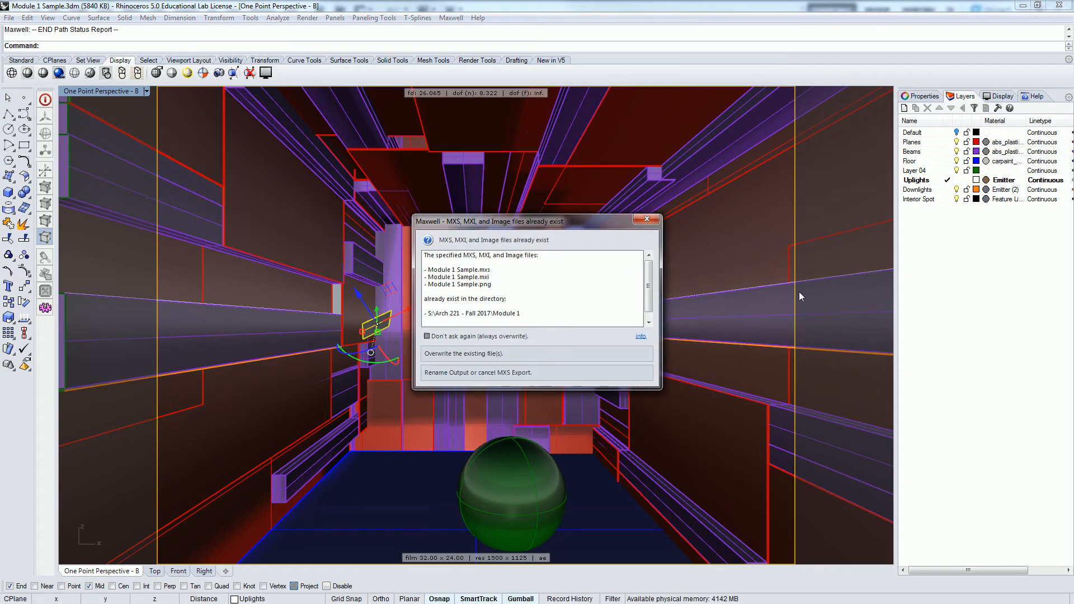
pyautogui.click(551, 354)
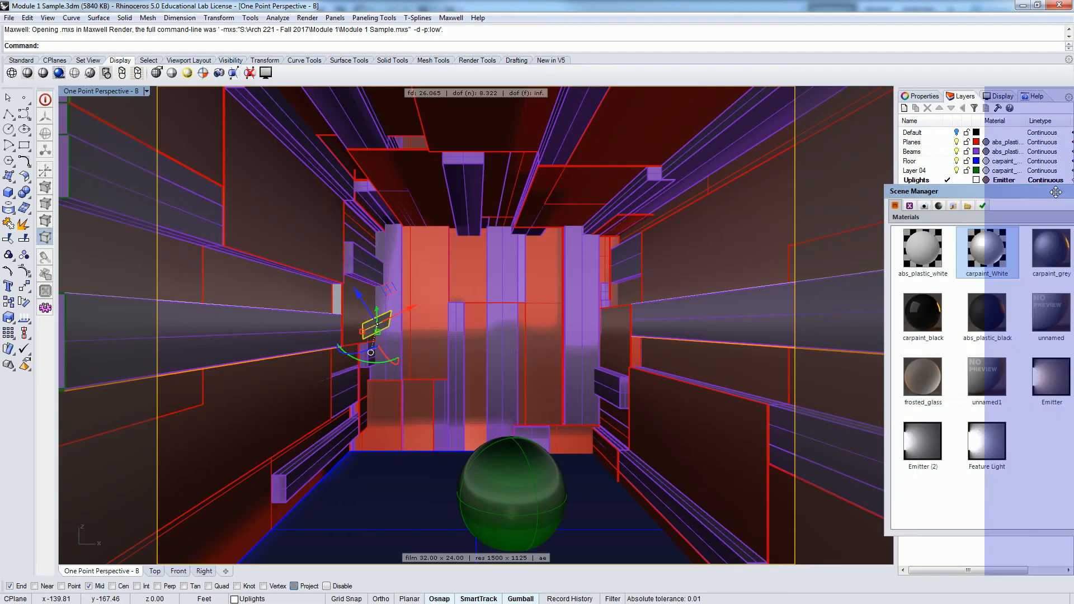
pyautogui.moveTo(1073, 168); pyautogui.dragTo(744, 89)
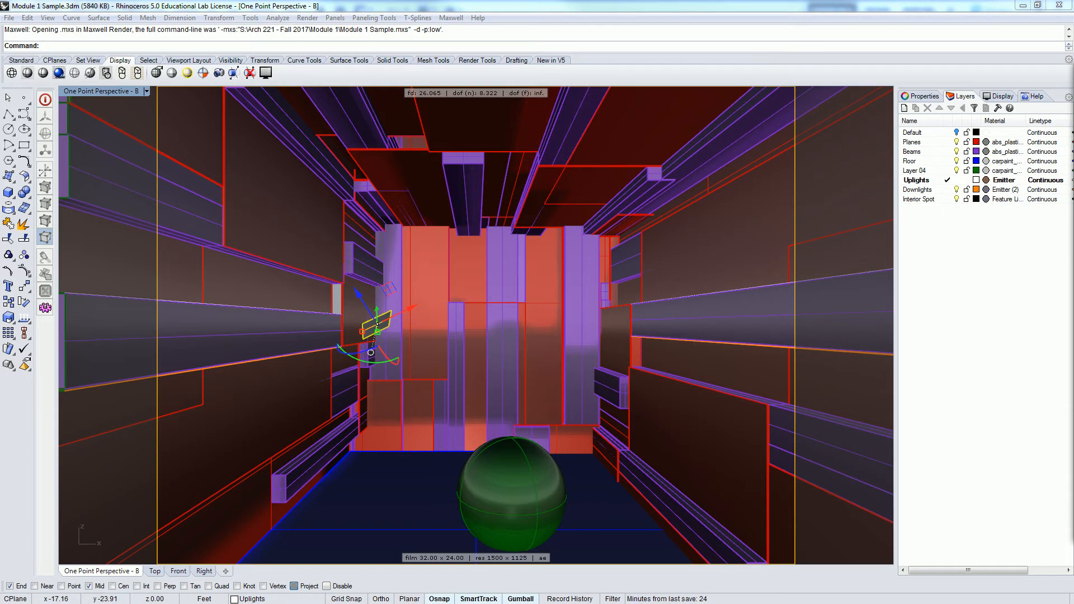
# Step: Switch to Chrome, browse image results for par can lights, enlarge the black Par 56 fixture and return to Rhino
pyautogui.moveTo(1073, 67); pyautogui.dragTo(578, 1)
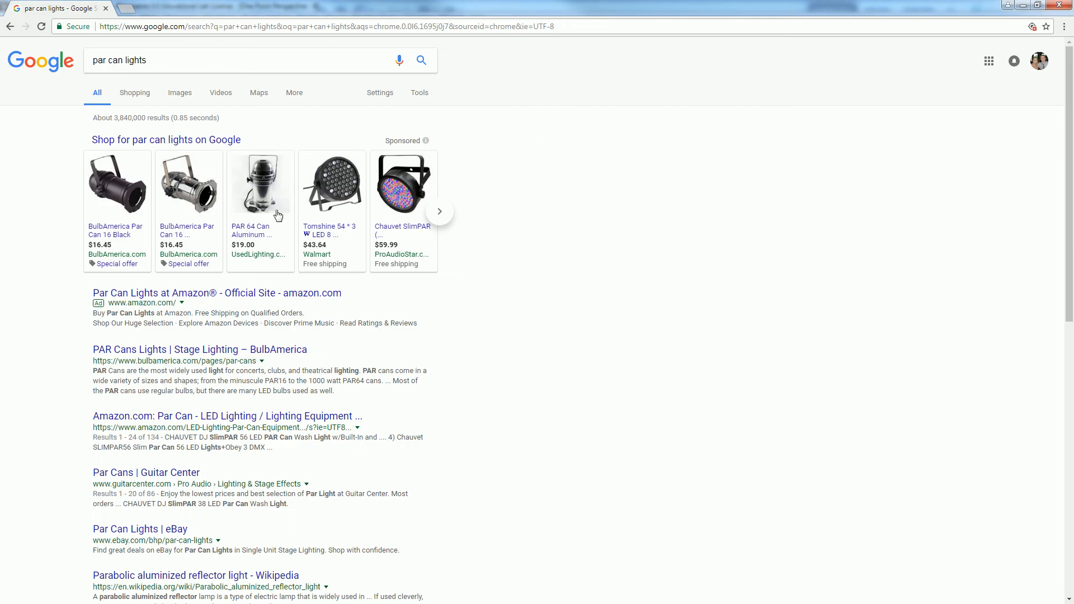
pyautogui.click(181, 96)
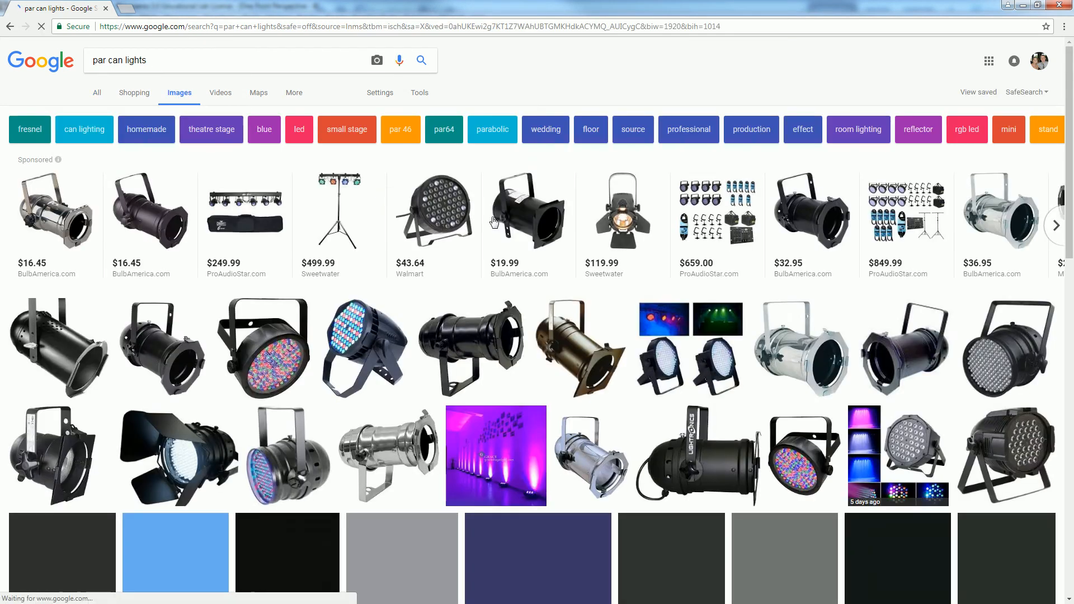
pyautogui.scroll(-1, 629, 257)
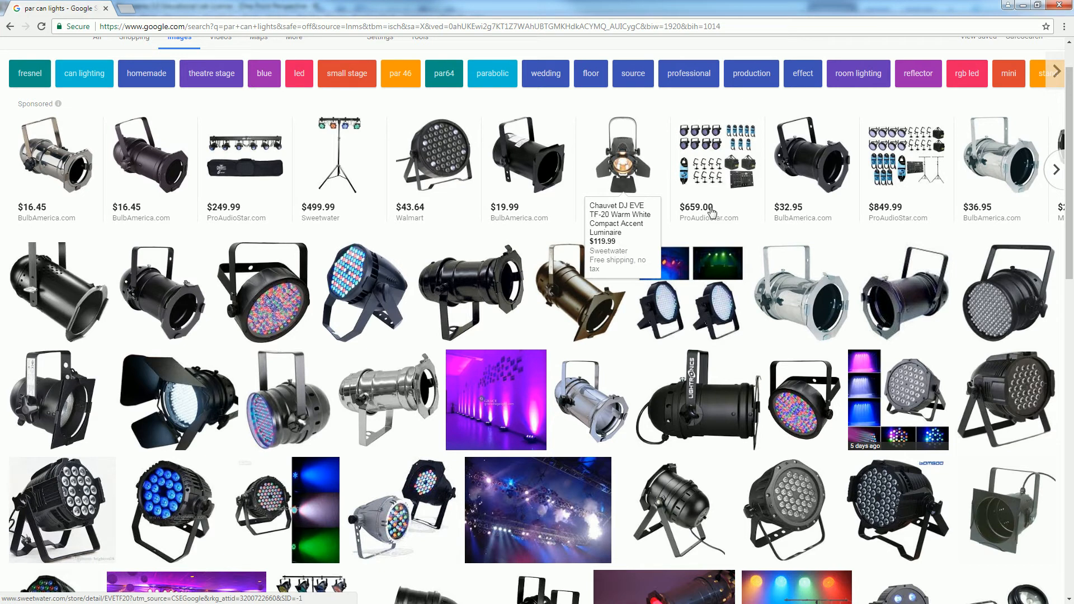
pyautogui.click(165, 302)
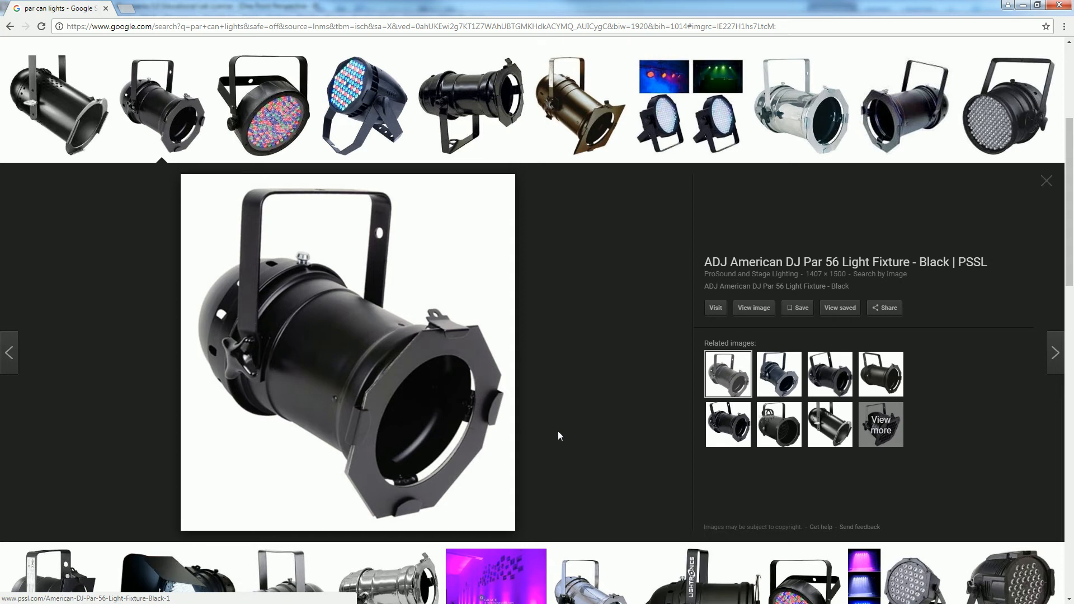
pyautogui.hotkey('alt', 'Tab')
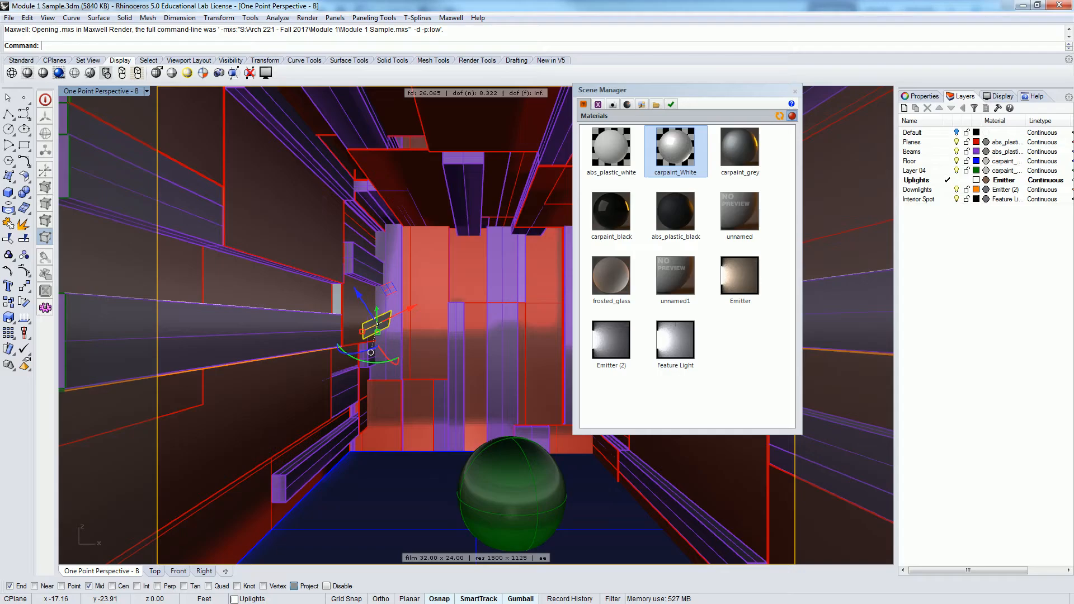
# Step: Switch to Maxwell Render and set ISO to 17, shutter 31, Emitter and Emitter (2) 1000 W, Feature Light 171 W and Sky 0.4
pyautogui.hotkey('alt', 'Tab')
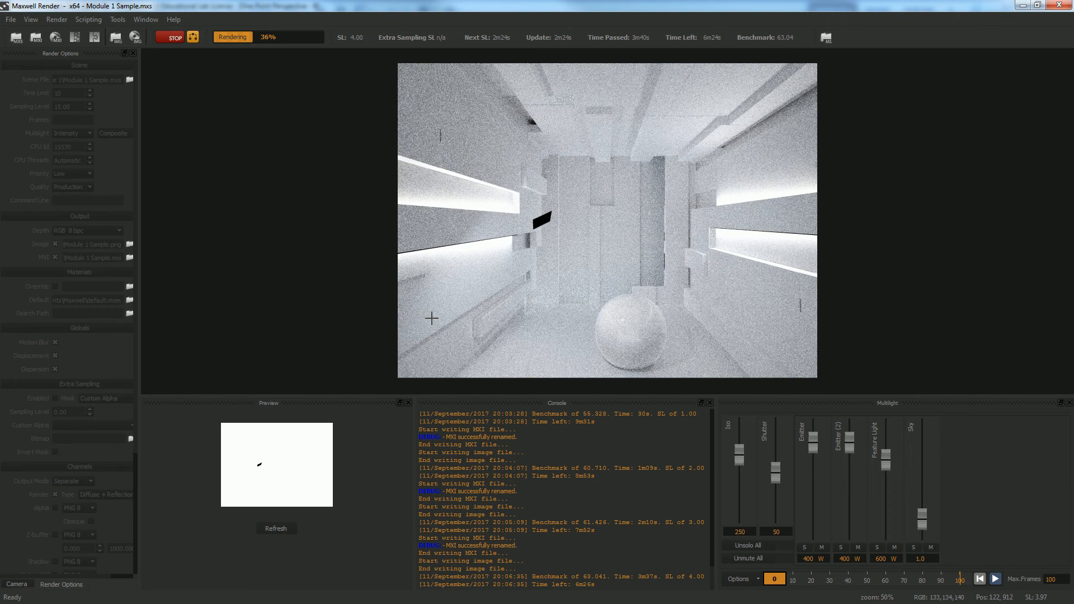
pyautogui.moveTo(743, 458); pyautogui.dragTo(776, 485)
pyautogui.moveTo(813, 446); pyautogui.dragTo(815, 463)
pyautogui.moveTo(879, 452); pyautogui.dragTo(887, 473)
pyautogui.moveTo(922, 518); pyautogui.dragTo(924, 526)
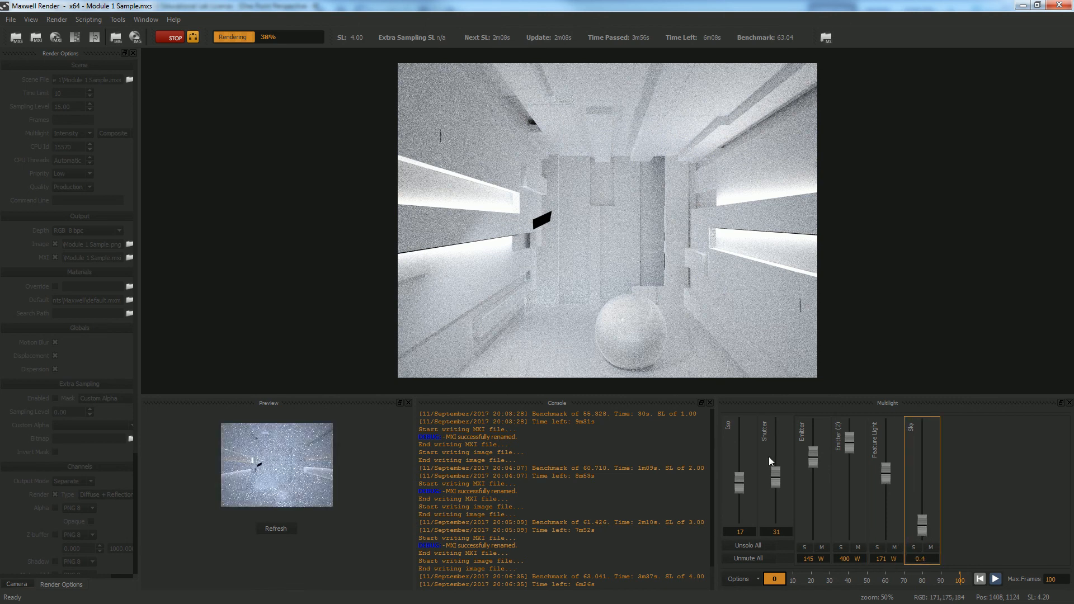
pyautogui.moveTo(843, 447); pyautogui.dragTo(816, 423)
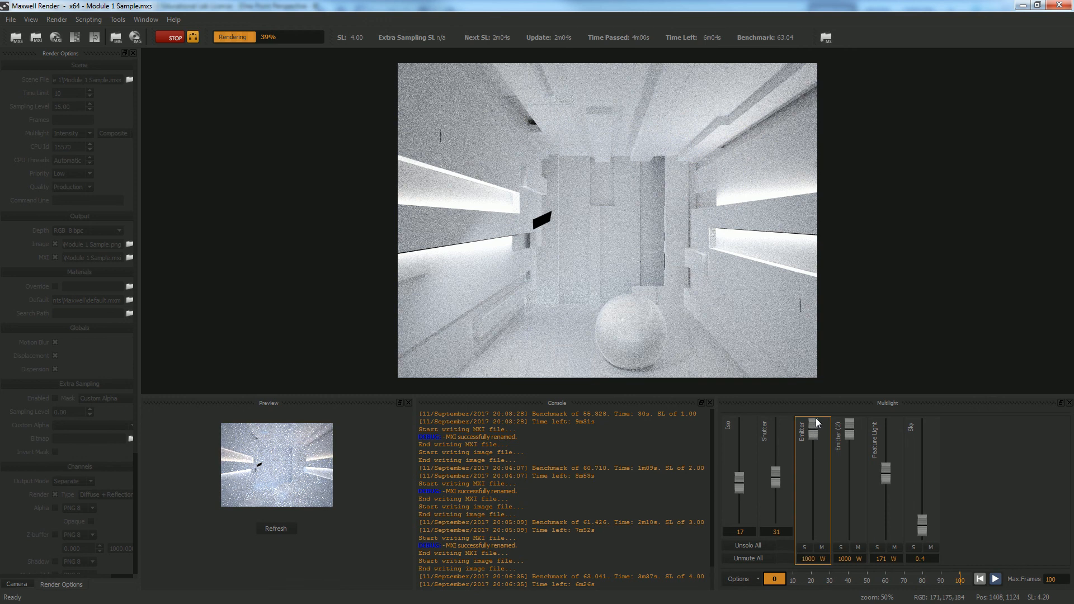